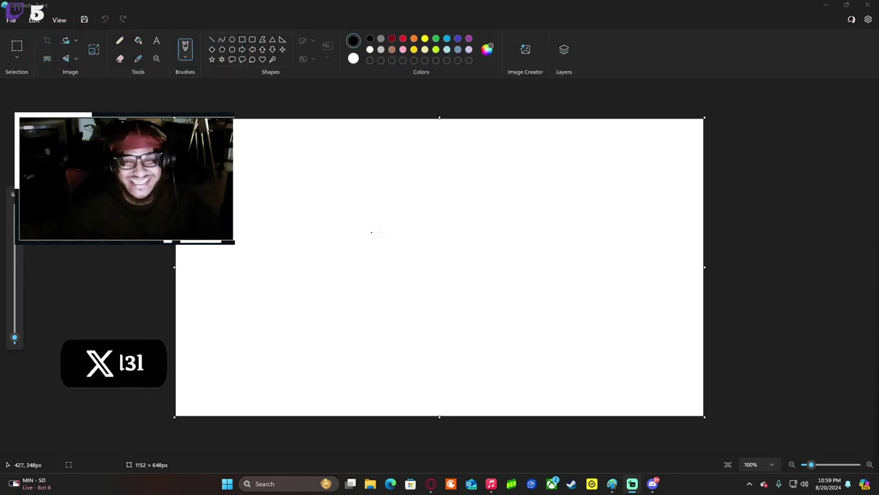
Undo the trial scribble and sketch a head outline open at the crown, with a neck flaring into shoulders below it.
mouse_move(427, 251)
left_mouse_down()
mouse_move(464, 275)
mouse_move(465, 249)
left_mouse_up()
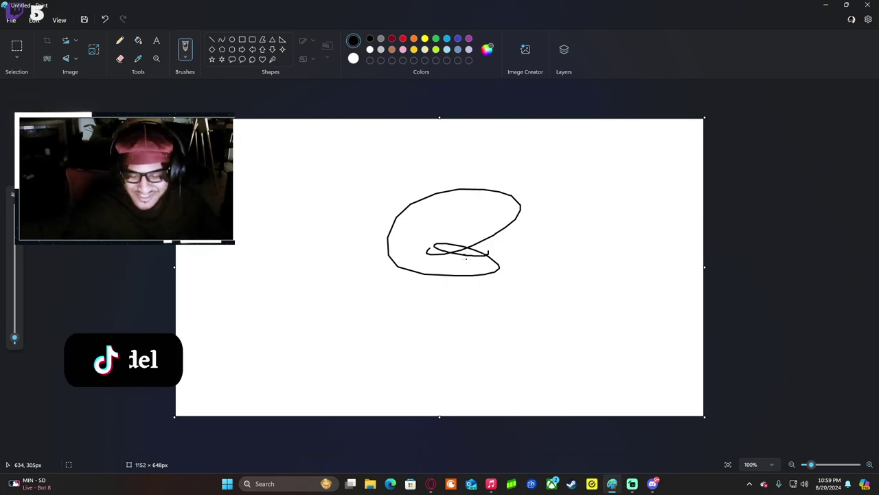
key("ctrl+z")
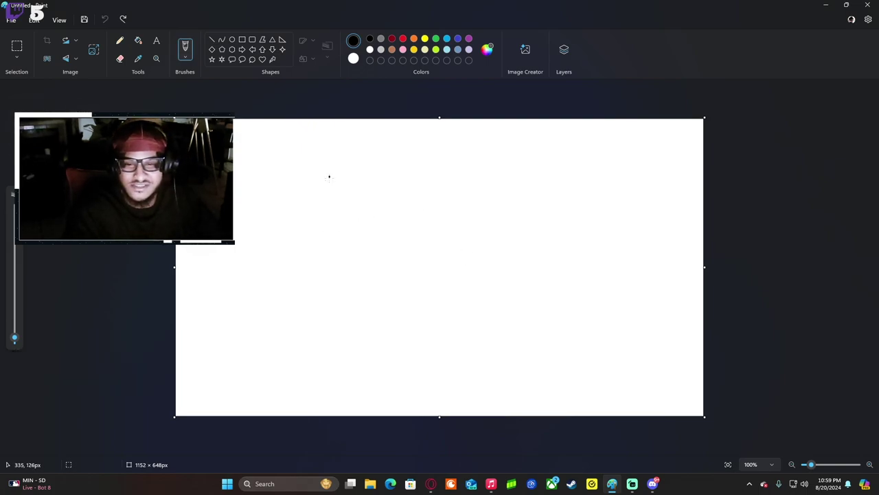
mouse_move(329, 177)
left_mouse_down()
mouse_move(330, 245)
mouse_move(357, 303)
mouse_move(383, 309)
left_mouse_up()
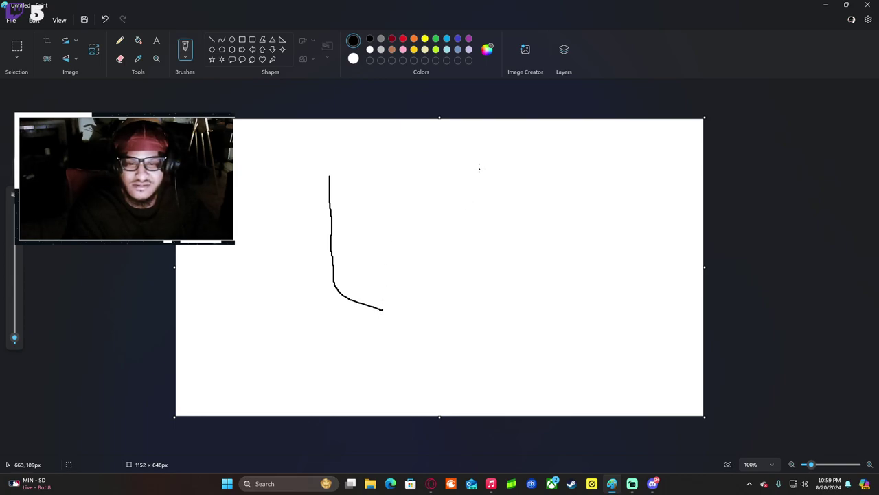
mouse_move(479, 167)
left_mouse_down()
mouse_move(494, 193)
mouse_move(502, 255)
mouse_move(467, 295)
mouse_move(434, 309)
mouse_move(381, 307)
left_mouse_up()
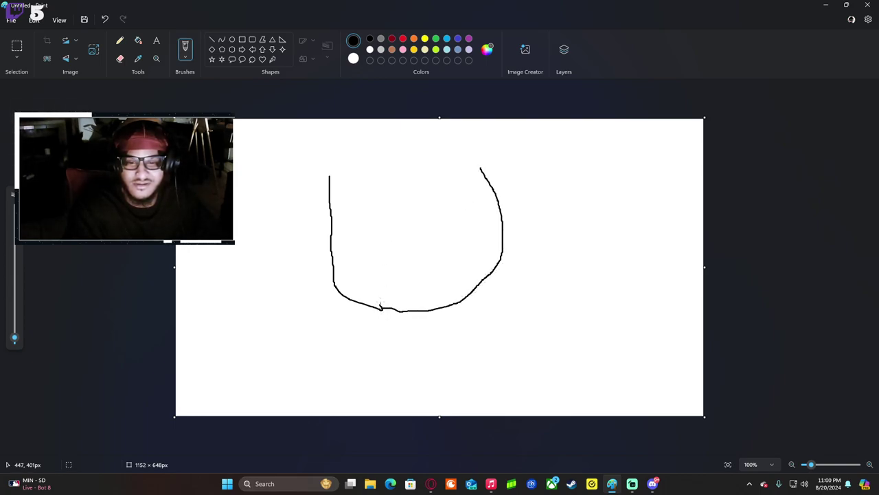
left_click_drag(363, 336, 326, 371)
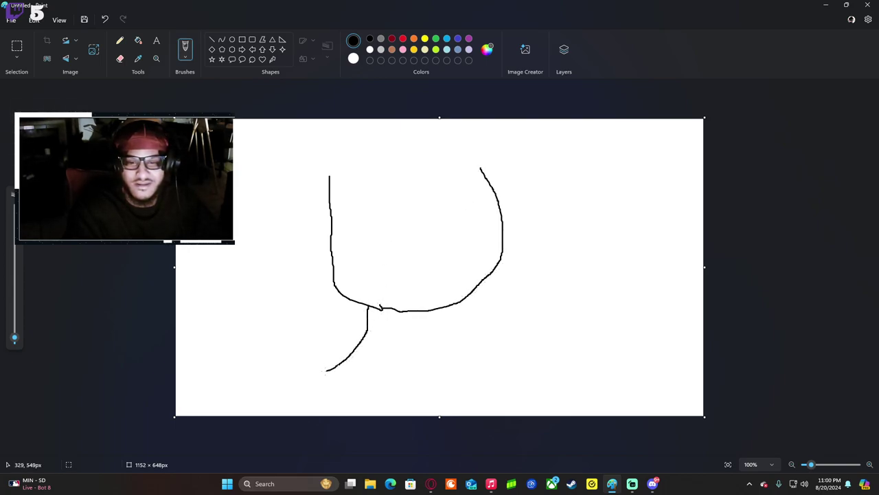
mouse_move(454, 335)
left_mouse_down()
mouse_move(503, 369)
mouse_move(481, 375)
left_mouse_up()
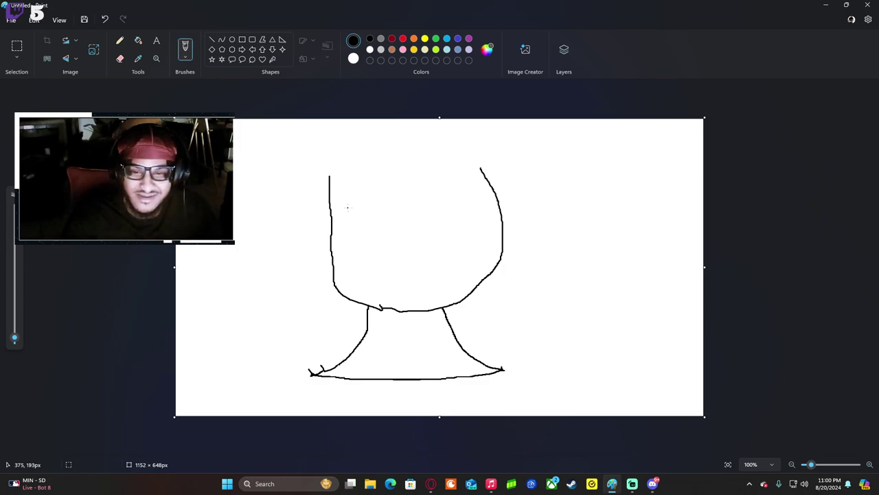
Draw the face's eyebrows, eyes with filled pupils, curved nose, lips and short moustache hairs.
left_click_drag(349, 205, 382, 203)
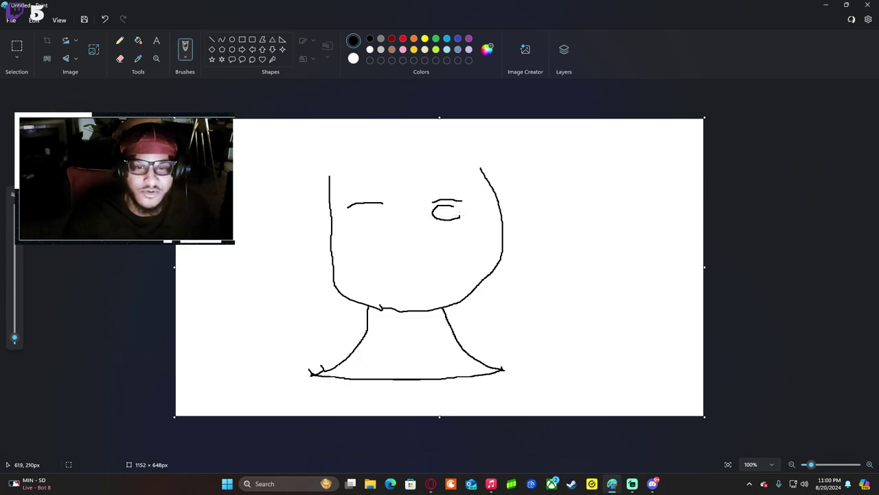
left_click_drag(453, 208, 445, 214)
left_click_drag(398, 227, 396, 233)
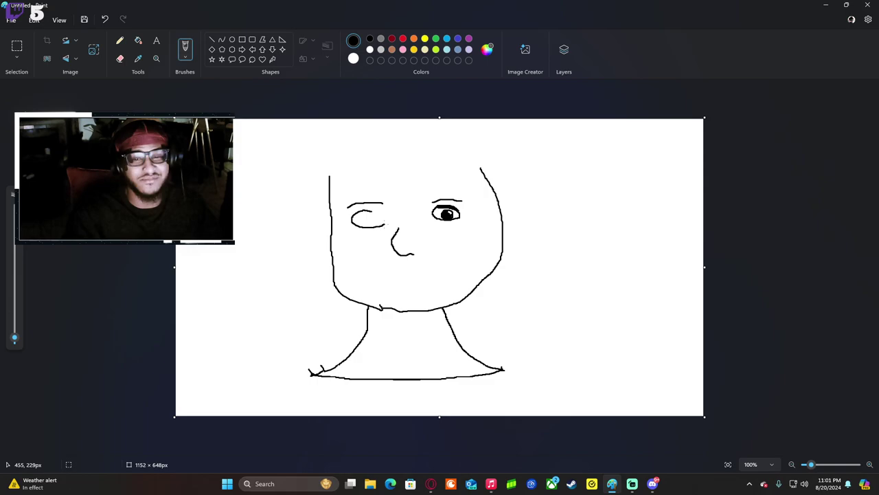
left_click_drag(386, 224, 387, 219)
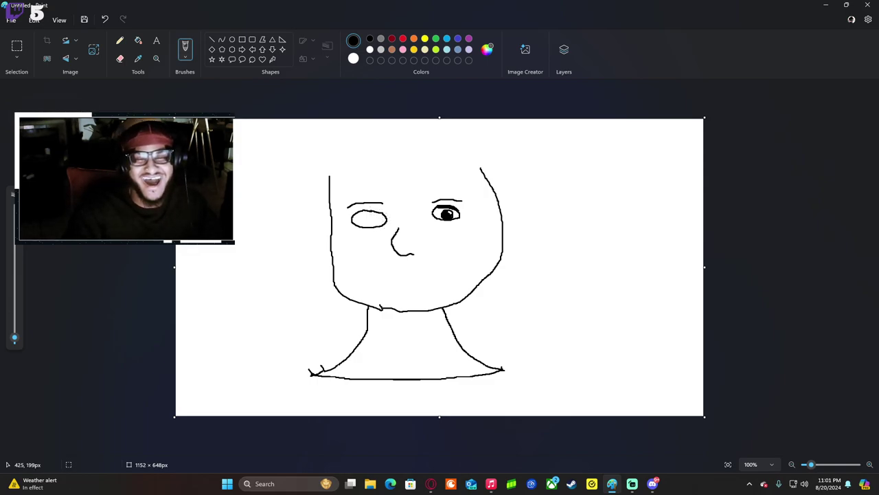
left_click(362, 214)
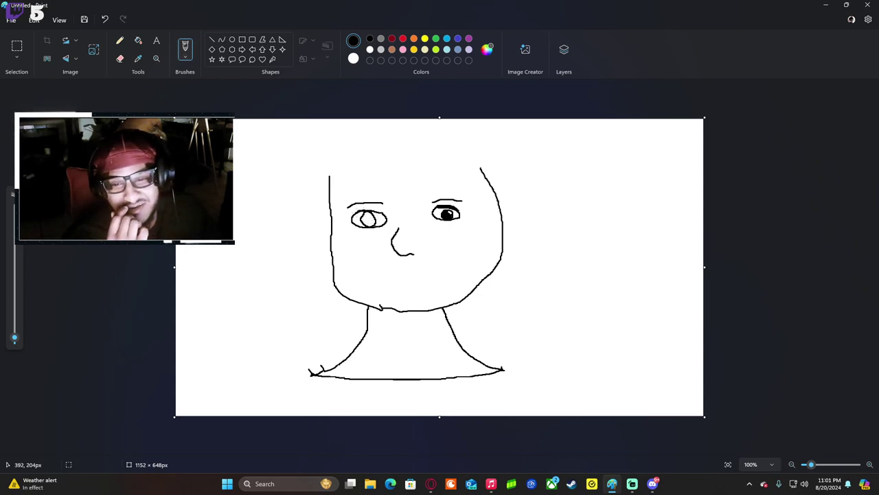
left_click_drag(364, 211, 368, 223)
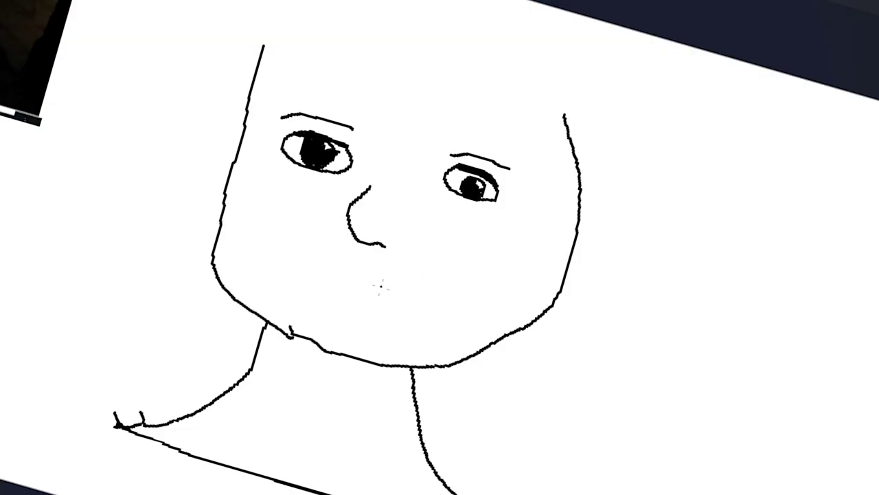
left_click_drag(387, 277, 426, 280)
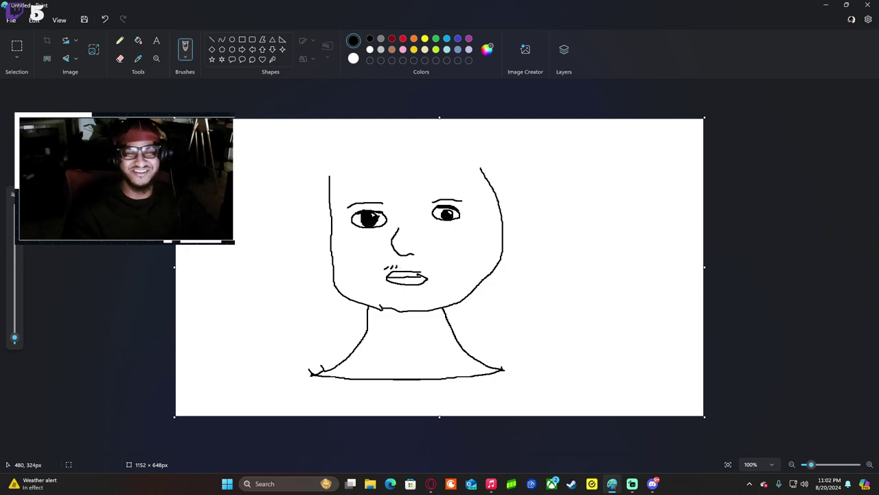
left_click_drag(397, 268, 405, 265)
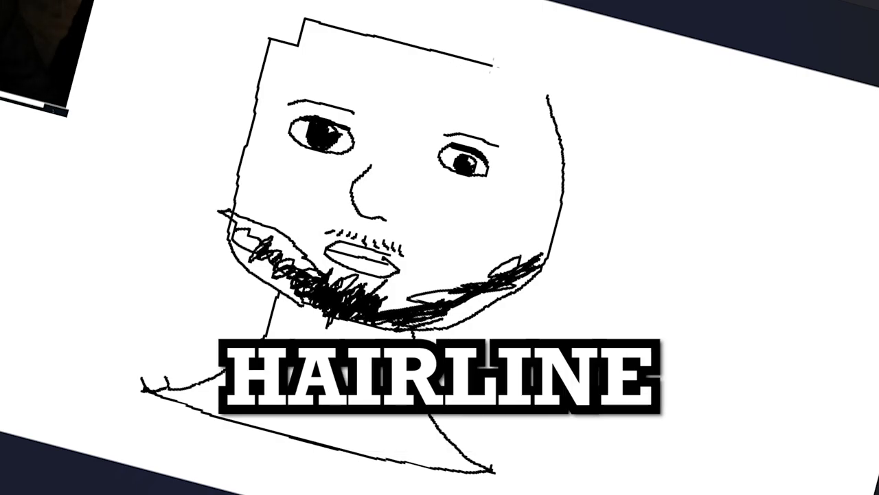
Close the head with a squared hairline, scribble dense curly hair above it, and add a short line along each side of the head.
left_click_drag(495, 65, 501, 67)
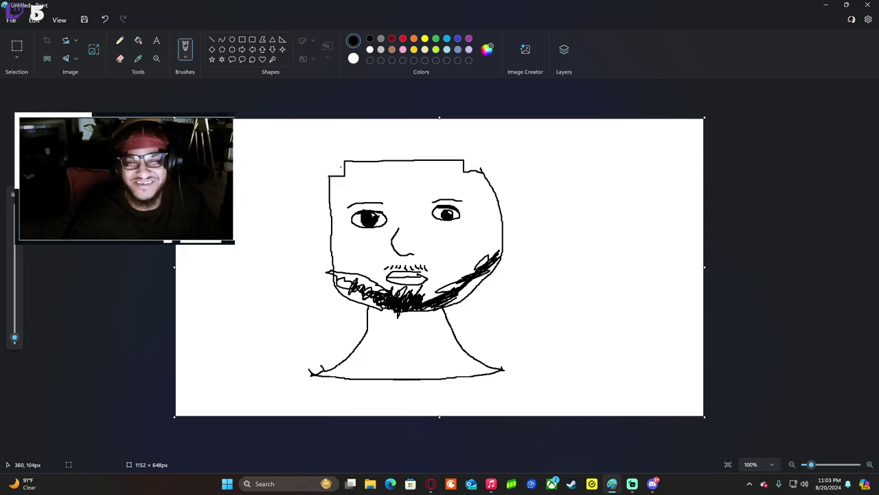
mouse_move(340, 166)
left_mouse_down()
mouse_move(354, 180)
mouse_move(343, 184)
left_mouse_up()
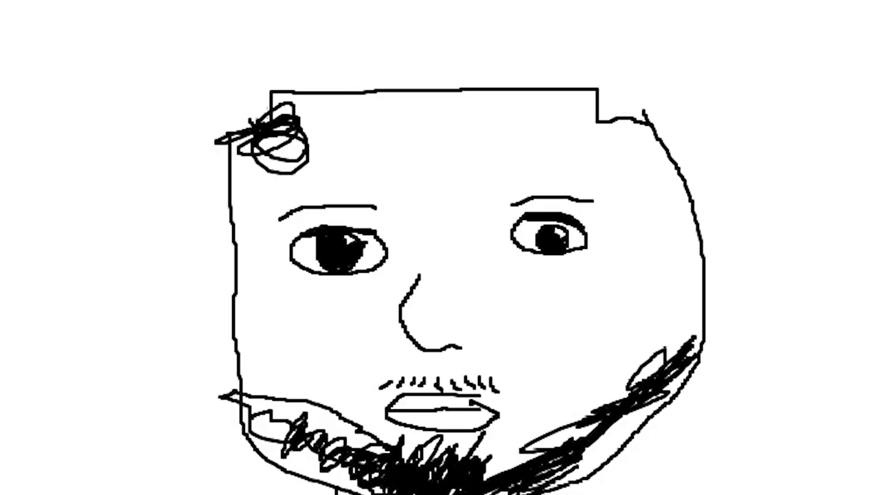
left_click_drag(247, 158, 285, 148)
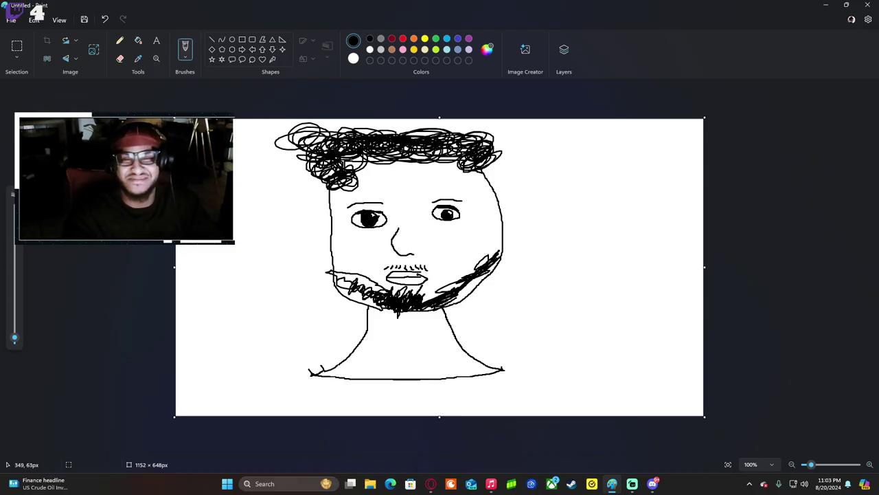
mouse_move(359, 147)
left_mouse_down()
mouse_move(295, 141)
mouse_move(306, 137)
mouse_move(293, 144)
mouse_move(303, 165)
mouse_move(289, 156)
mouse_move(324, 171)
mouse_move(285, 154)
mouse_move(502, 159)
left_mouse_up()
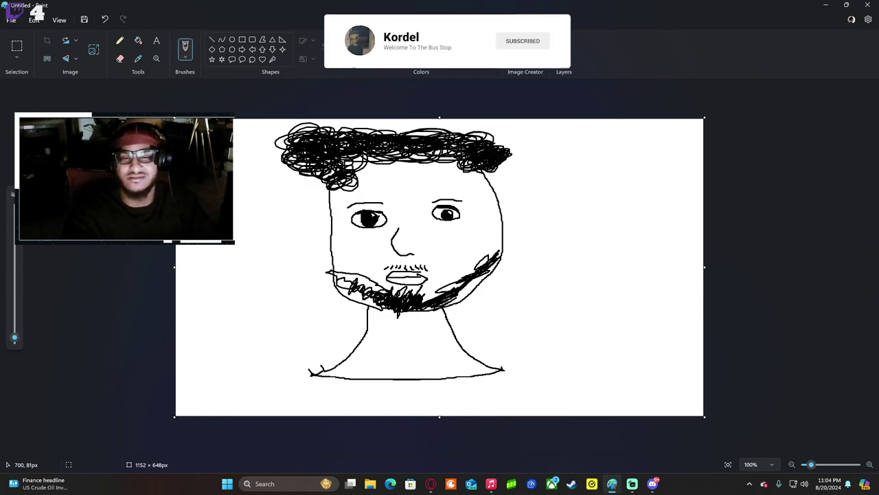
left_click_drag(330, 204, 332, 241)
mouse_move(501, 199)
left_mouse_down()
mouse_move(512, 202)
mouse_move(503, 228)
left_mouse_up()
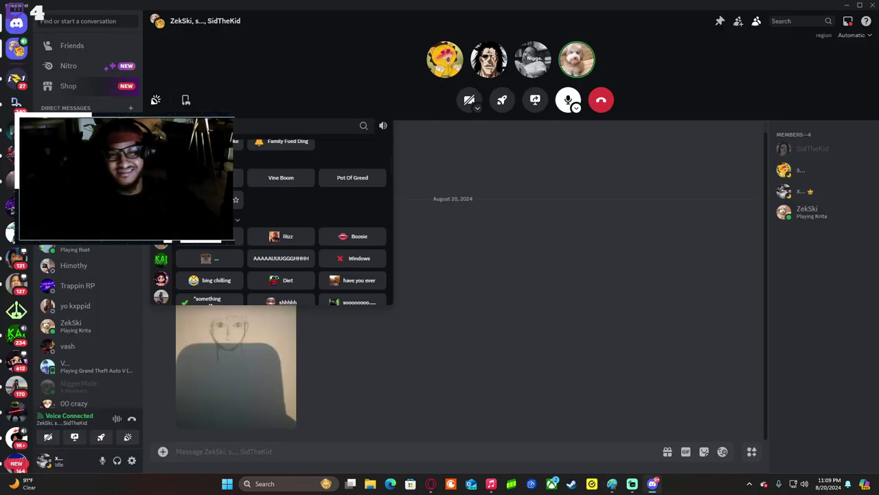
Enlarge the shared black cat picture as a reference, switch to Paint and sketch a first stroke on the blank canvas.
left_click(476, 277)
left_click(297, 323)
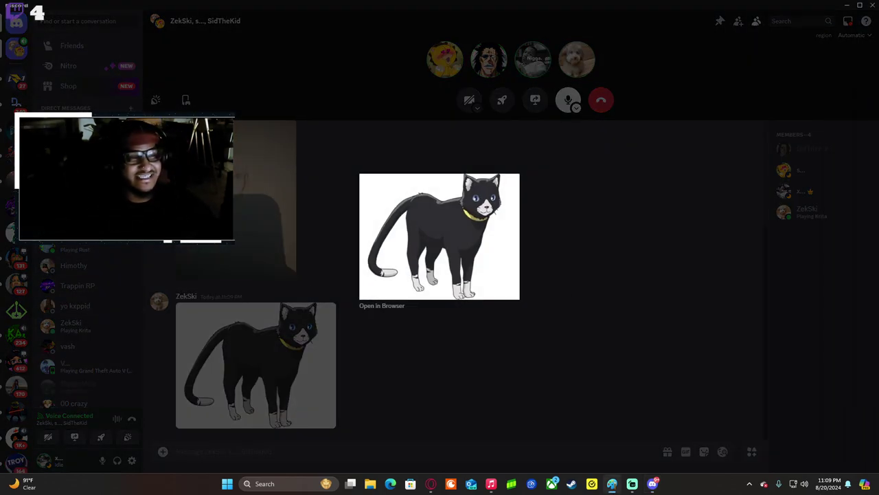
key("alt+Tab")
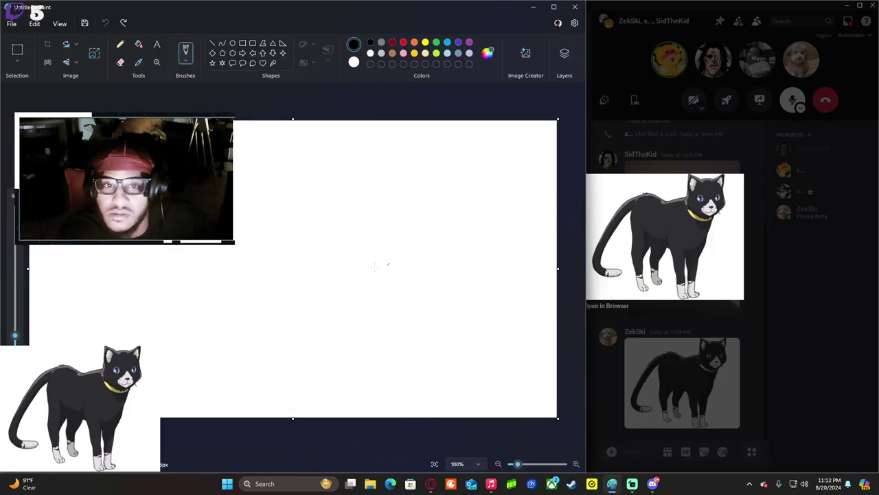
mouse_move(311, 255)
left_mouse_down()
mouse_move(304, 221)
mouse_move(276, 178)
mouse_move(314, 186)
mouse_move(355, 180)
mouse_move(378, 164)
mouse_move(392, 211)
left_mouse_up()
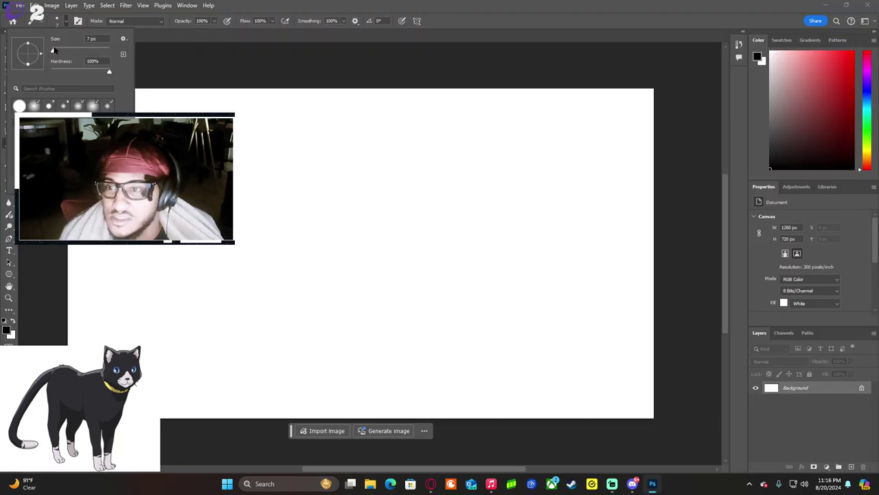
Set the brush size to 9 px and draw the cat's head outline with pointed ears in the canvas's upper right area.
left_click_drag(54, 50, 56, 51)
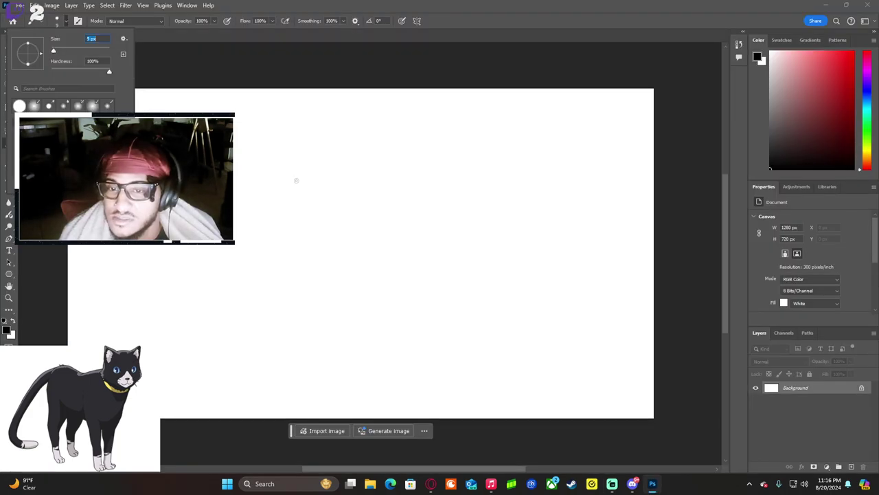
left_click(468, 244)
mouse_move(460, 240)
left_mouse_down()
mouse_move(450, 237)
mouse_move(477, 220)
mouse_move(438, 148)
left_mouse_up()
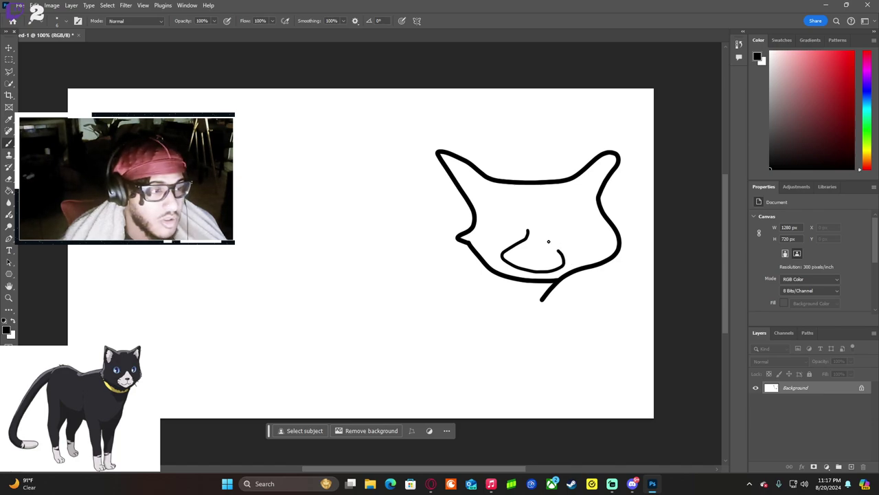
Close the outline of the cat's muzzle and draw two round eyes above it.
left_click_drag(548, 241, 528, 222)
left_click_drag(508, 198, 507, 198)
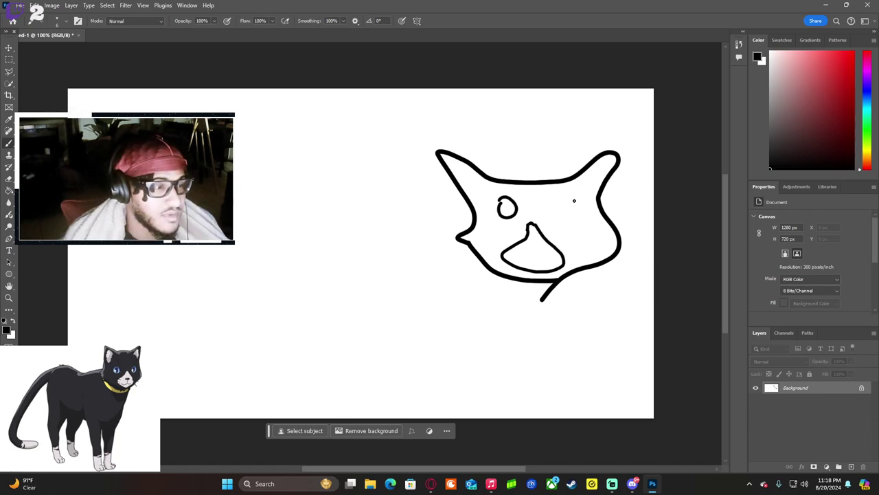
left_click_drag(567, 199, 579, 211)
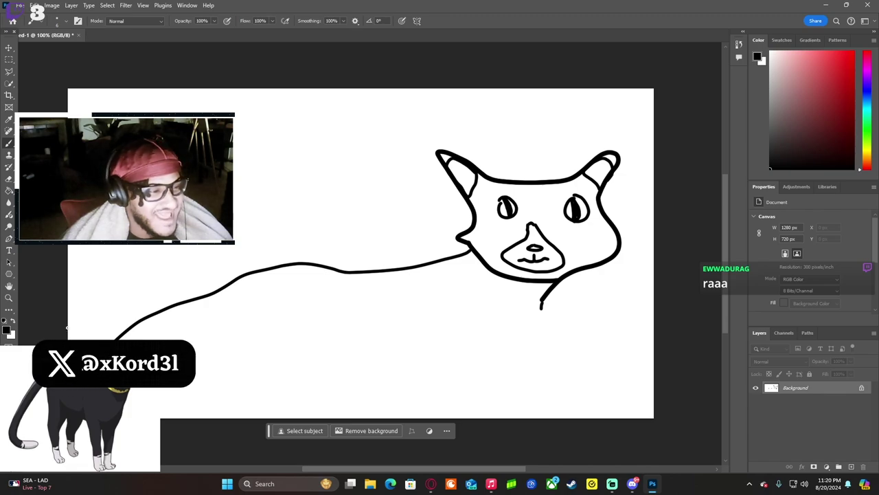
Draw the back contour of the cat's hind leg and a short stroke for the underside of its tail.
left_click_drag(165, 310, 195, 417)
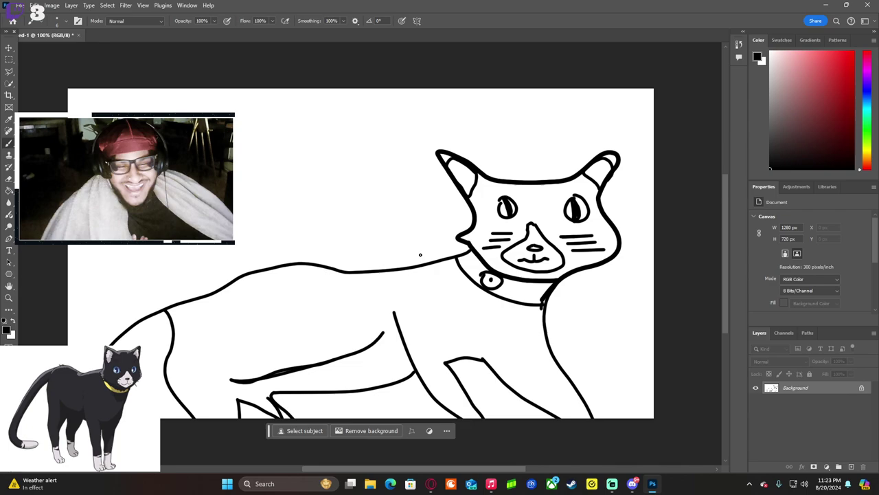
left_click_drag(172, 335, 162, 347)
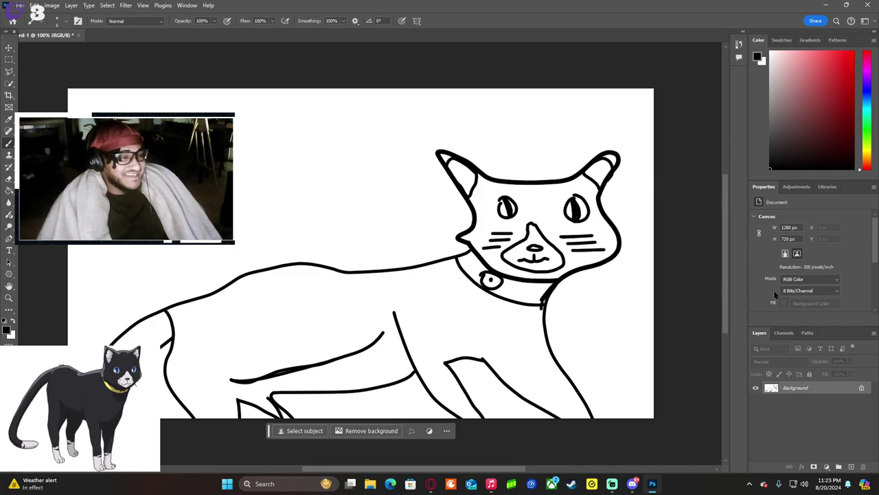
Switch to Discord and view the shared hand-drawn cat pictures at full size.
key("alt+Tab")
left_click(237, 343)
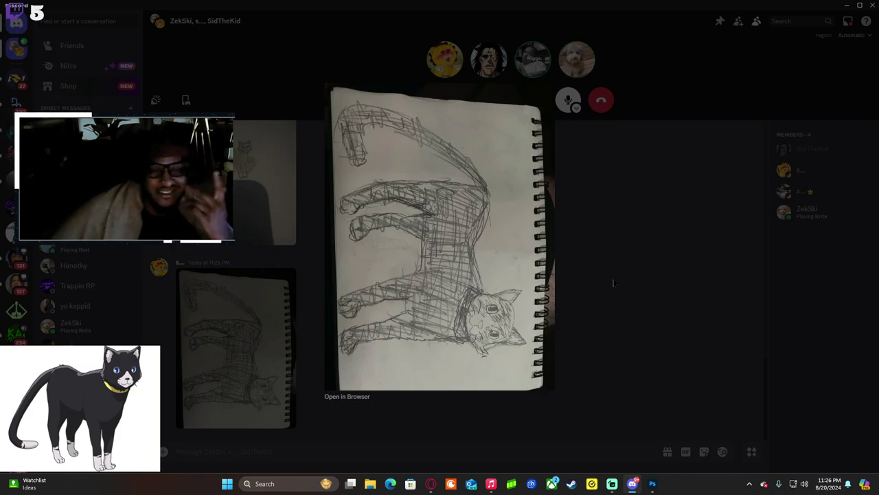
left_click(619, 268)
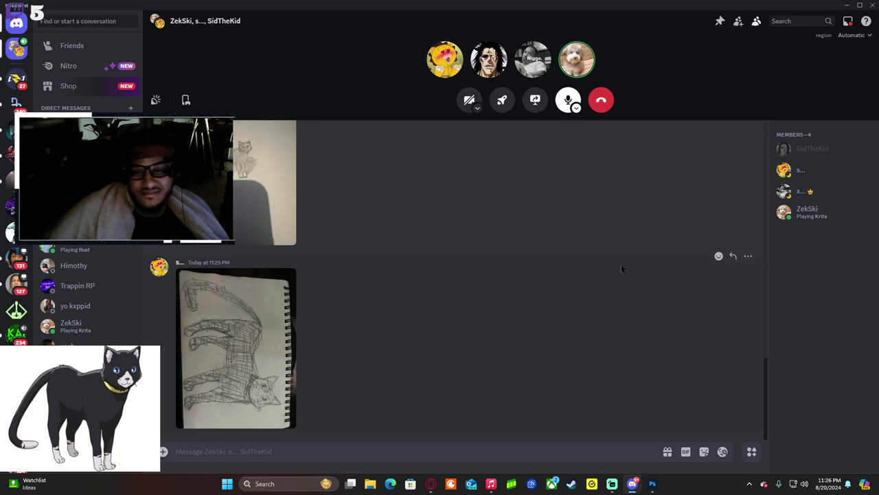
left_click(289, 231)
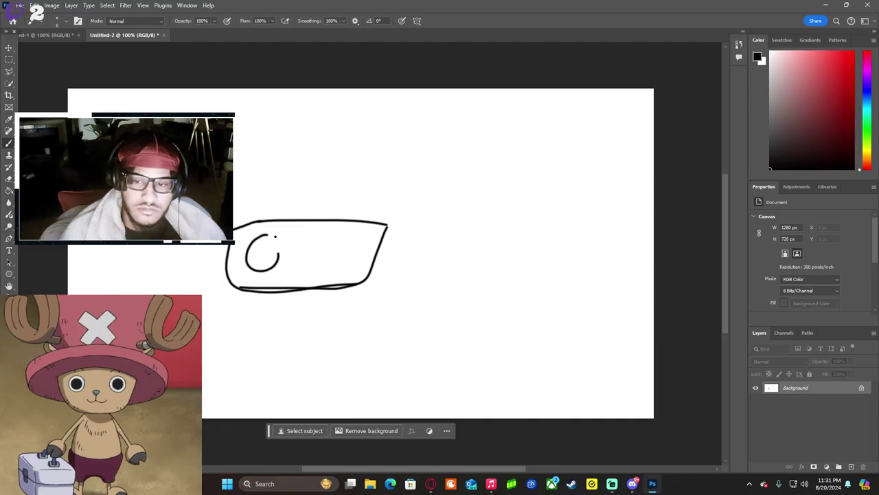
Draw the hat-wearing reindeer's round eye, triangular nose and curved mouth, and undo the last hat brim stroke.
left_click_drag(278, 254, 267, 224)
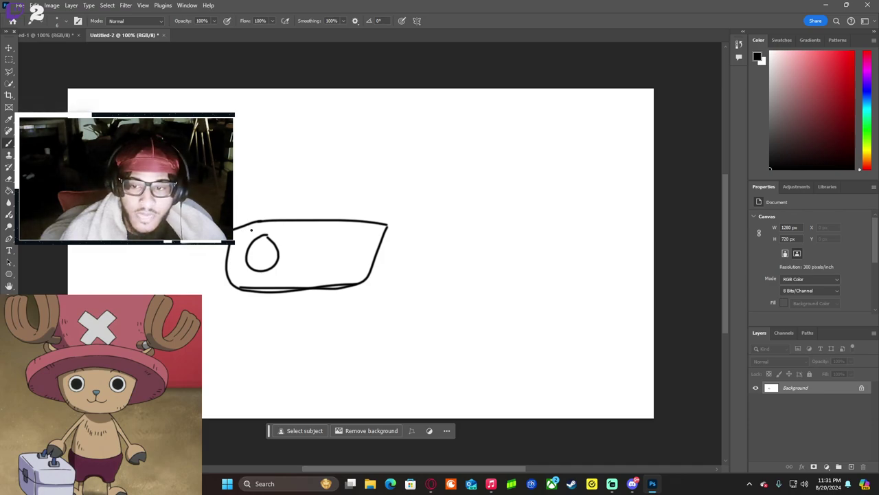
left_click_drag(297, 265, 307, 278)
left_click_drag(314, 264, 306, 278)
left_click_drag(289, 281, 318, 279)
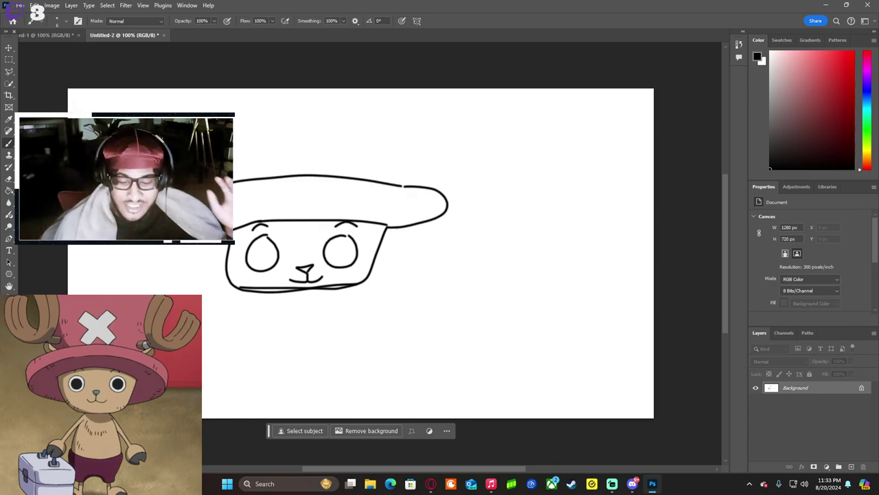
key("ctrl+z")
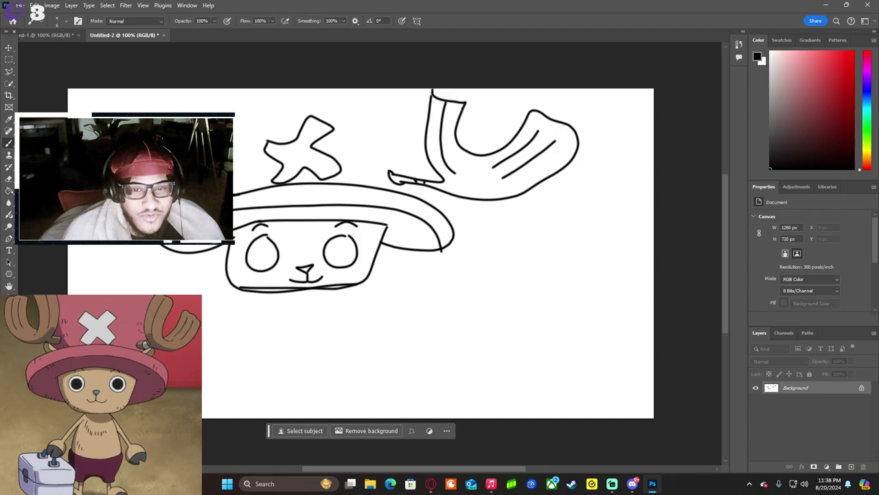
Add a curved contour line inside the right antler and undo the last stroke of the left antler.
left_click_drag(456, 110, 480, 163)
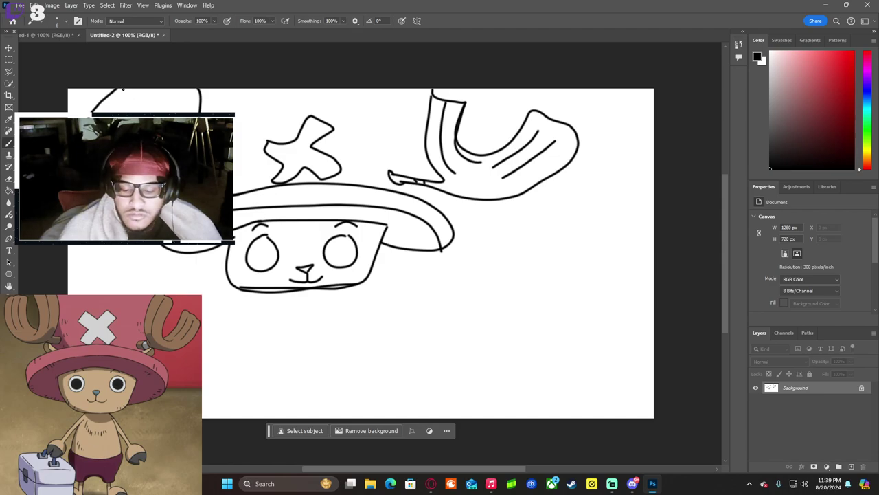
key("ctrl+z")
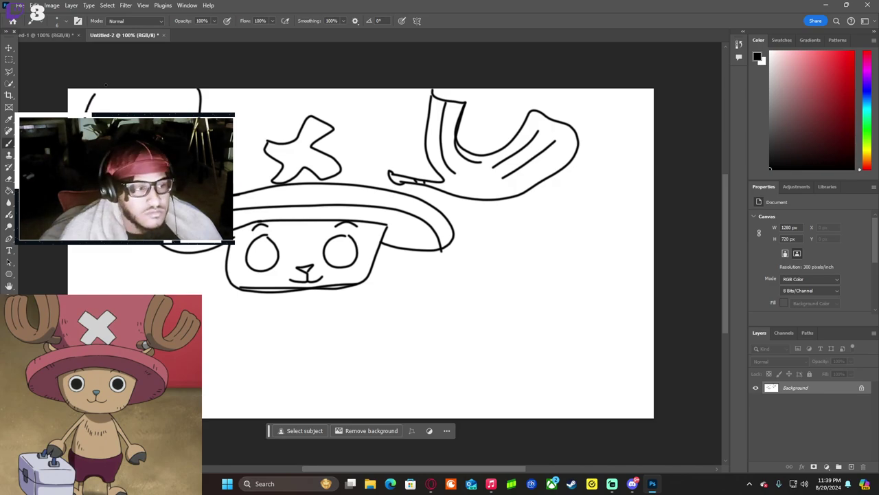
Draw the pupils inside both of the reindeer's eyes and a small looped mark between the X and the right antler.
left_click_drag(259, 249, 261, 259)
left_click_drag(339, 245, 342, 255)
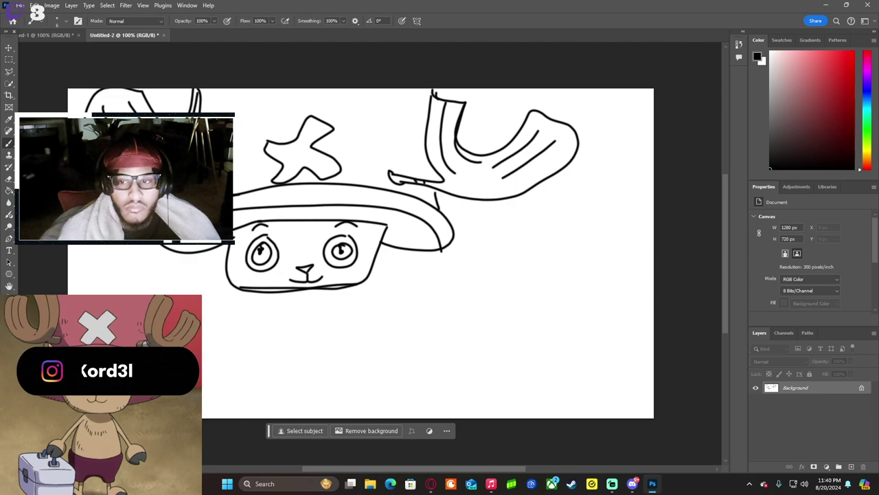
left_click_drag(390, 117, 381, 125)
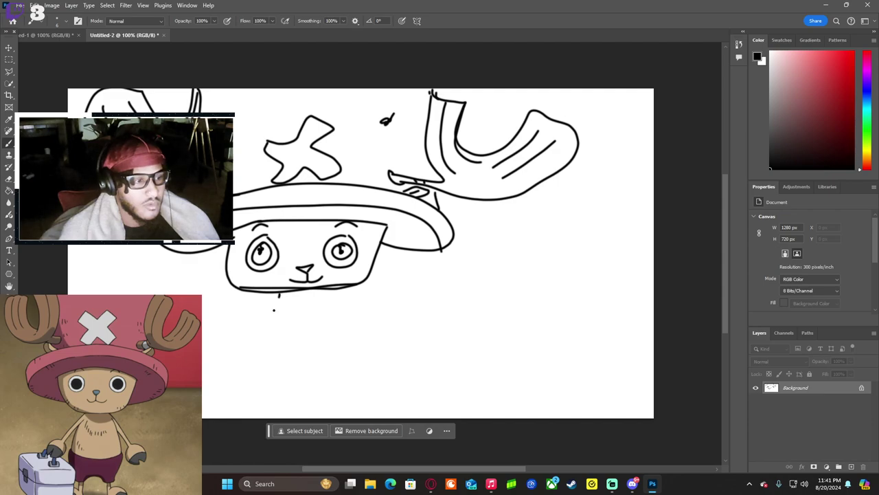
Draw the upper and lower contours of the reindeer's left arm and the left side of its torso.
left_click_drag(279, 294, 202, 354)
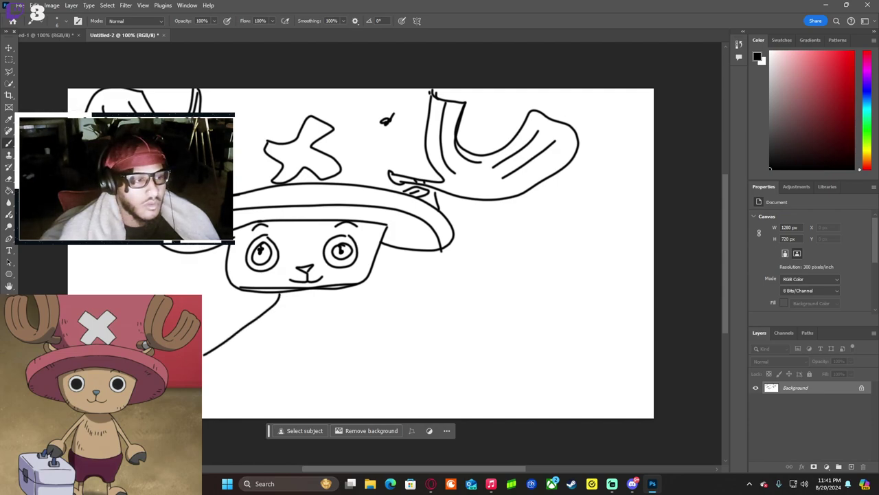
left_click_drag(281, 309, 202, 366)
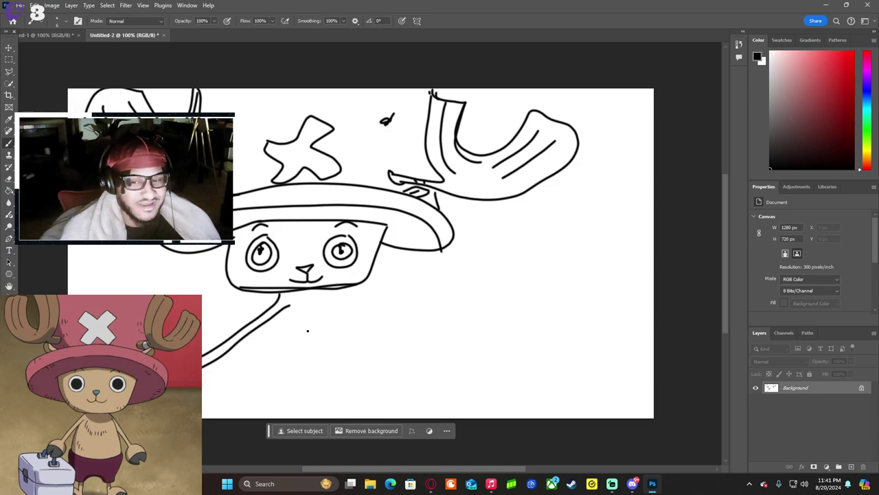
left_click_drag(288, 310, 267, 370)
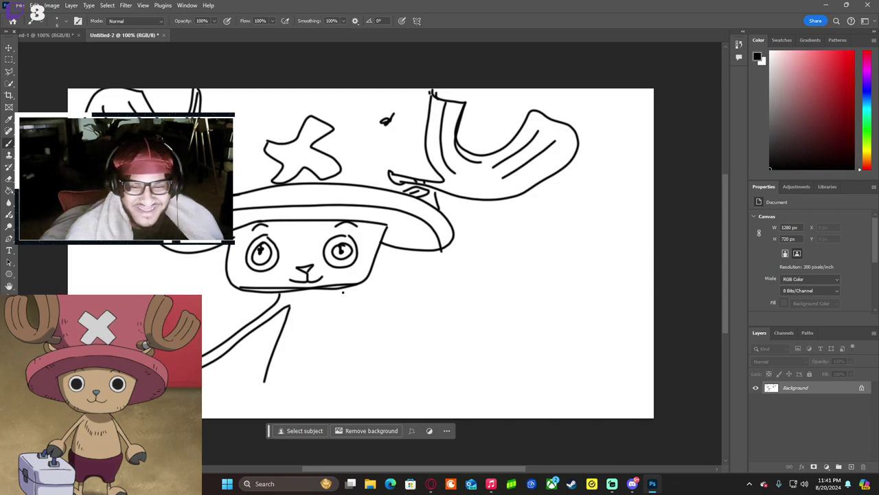
Draw the right side of the torso, the right arm with its cleft hoof, and the waistline.
left_click_drag(345, 289, 358, 396)
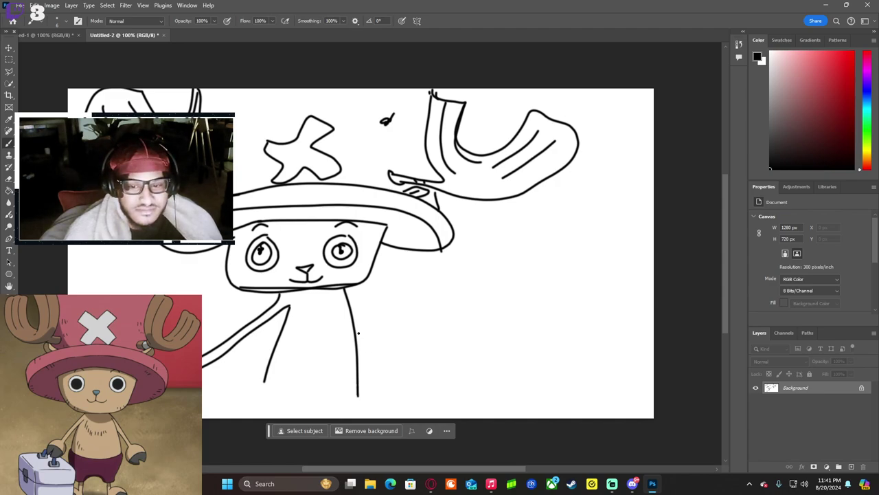
mouse_move(347, 292)
left_mouse_down()
mouse_move(369, 339)
mouse_move(427, 410)
left_mouse_up()
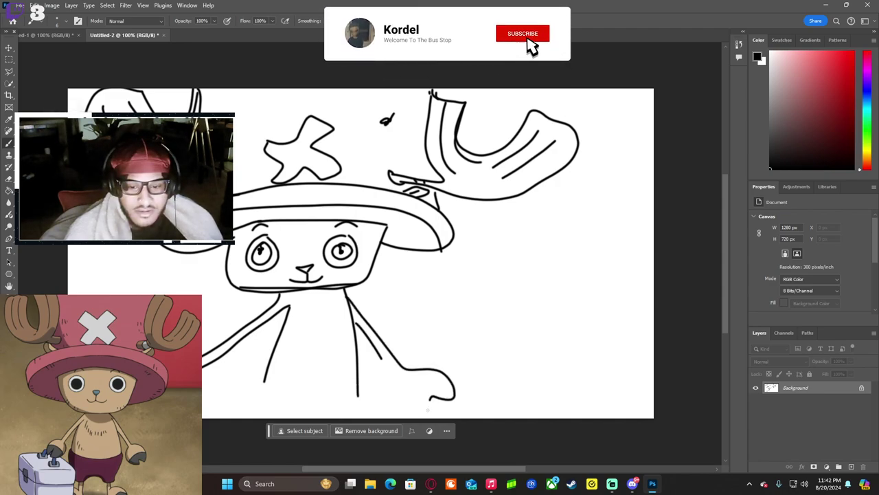
mouse_move(376, 348)
left_mouse_down()
mouse_move(395, 405)
mouse_move(432, 399)
left_mouse_up()
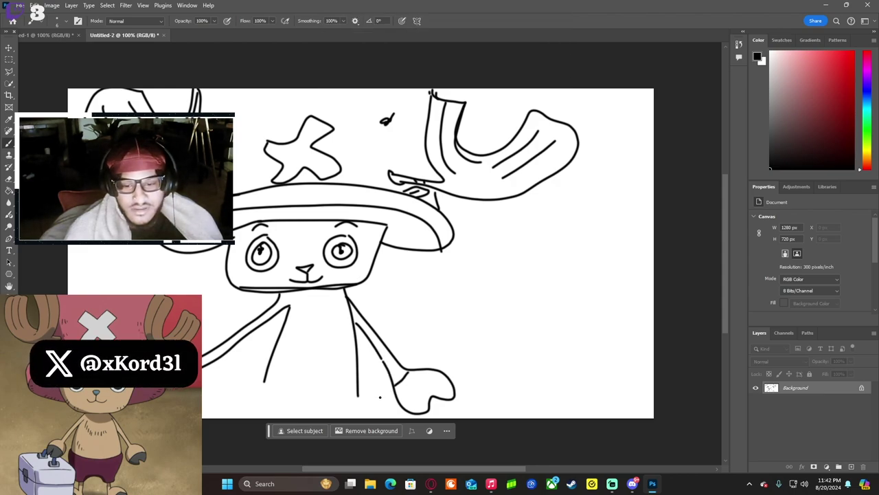
left_click_drag(360, 397, 258, 390)
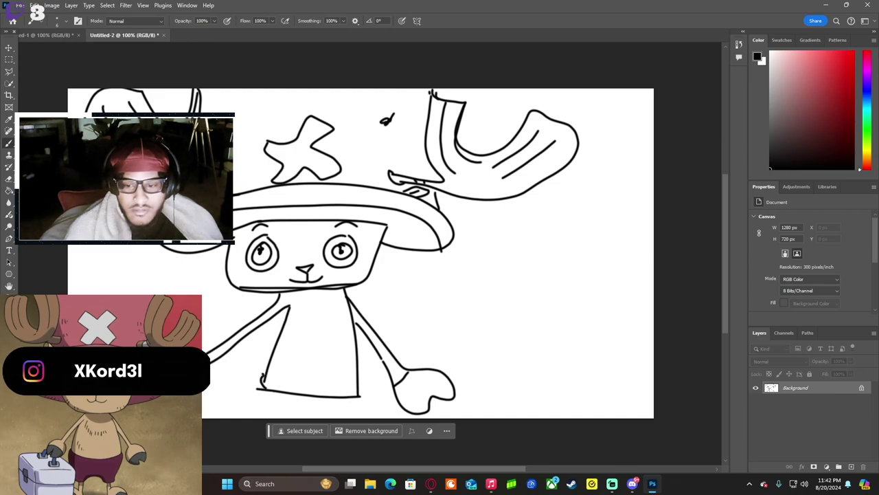
Switch to Discord to view the shared pencil sketch of the reindeer at full size, and return to the Photoshop drawing.
key("alt+Tab")
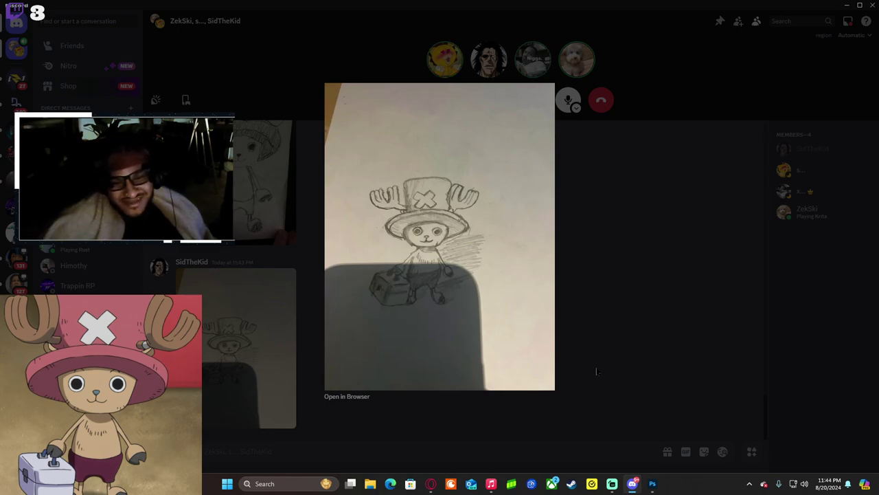
key("alt+Tab")
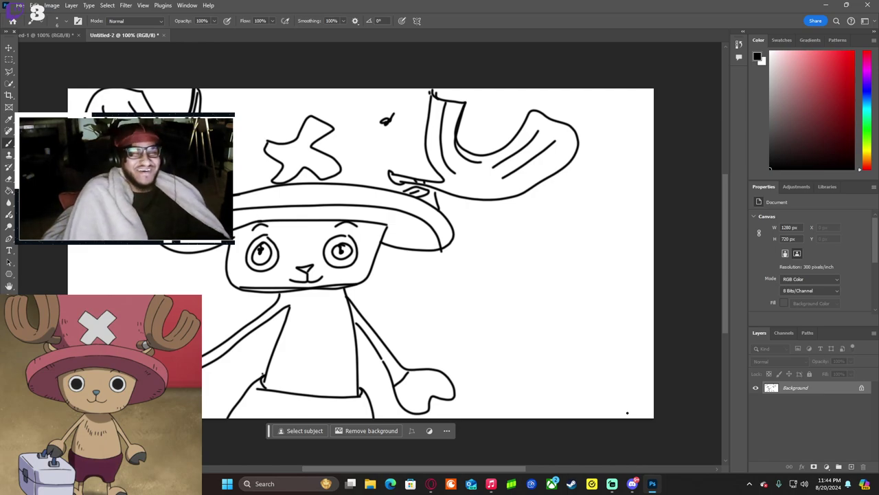
key("alt+Tab")
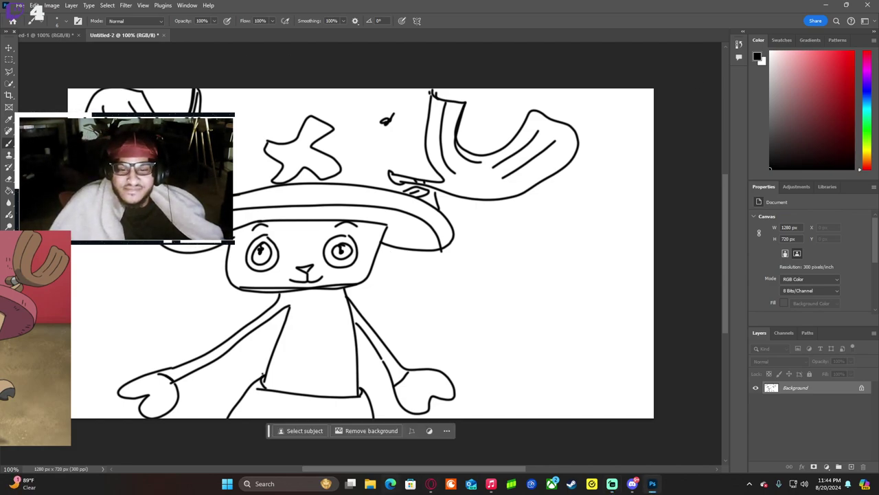
left_click_drag(440, 469, 397, 471)
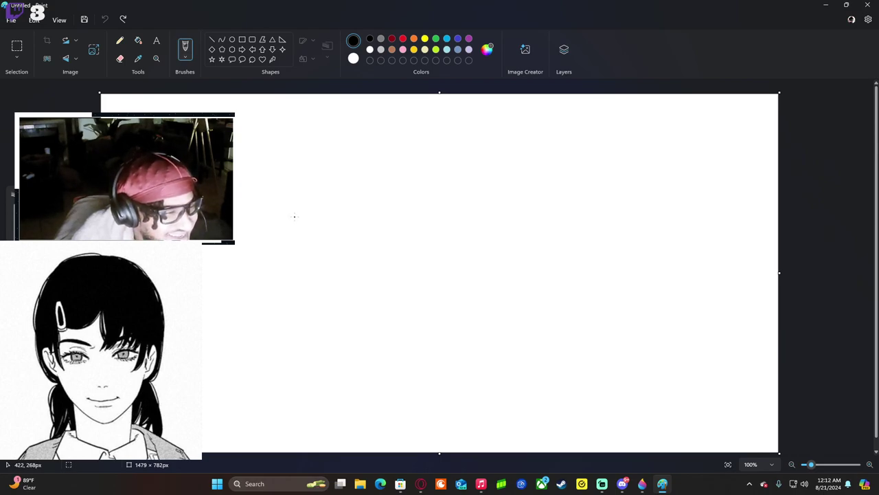
Draw the dark-haired girl's left eye with lashes on a blank Paint canvas and undo the last lower-lash strokes.
left_click(295, 216)
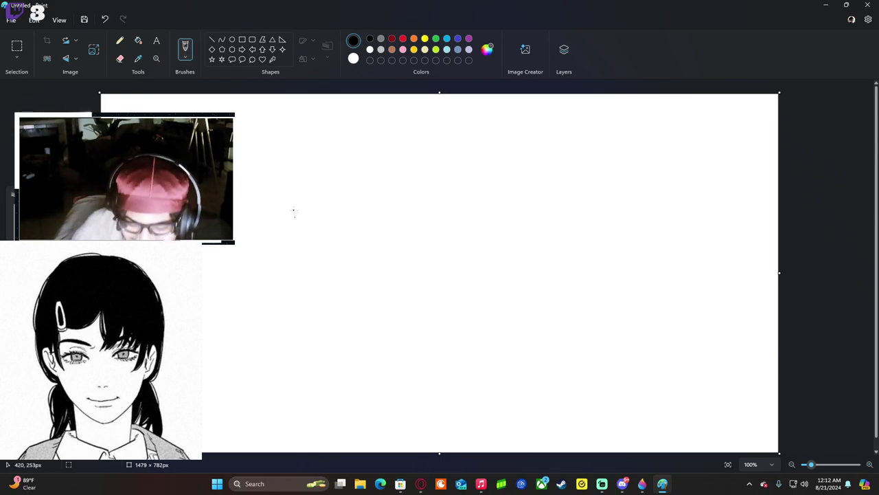
key("ctrl+z")
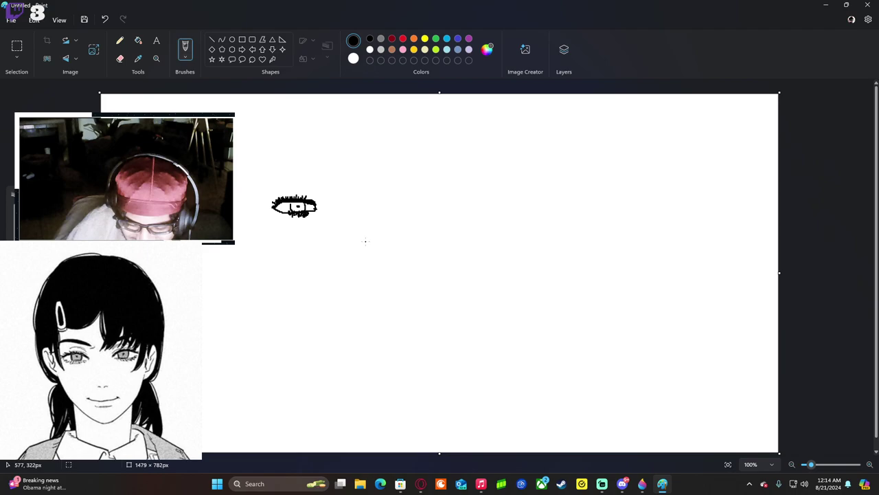
key("ctrl+z")
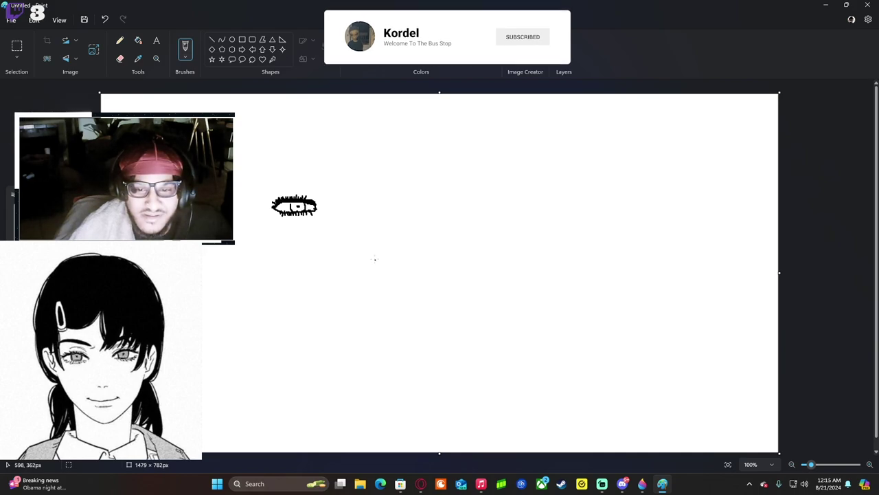
left_click_drag(371, 249, 358, 249)
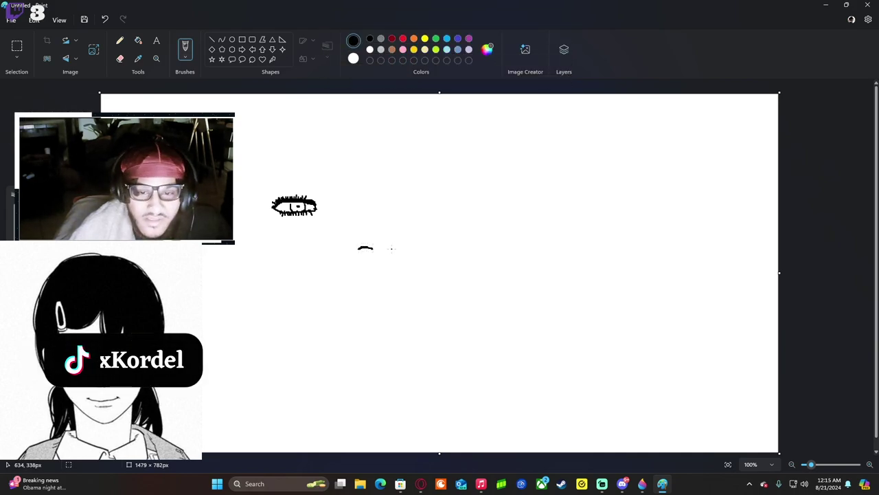
left_click_drag(389, 250, 402, 249)
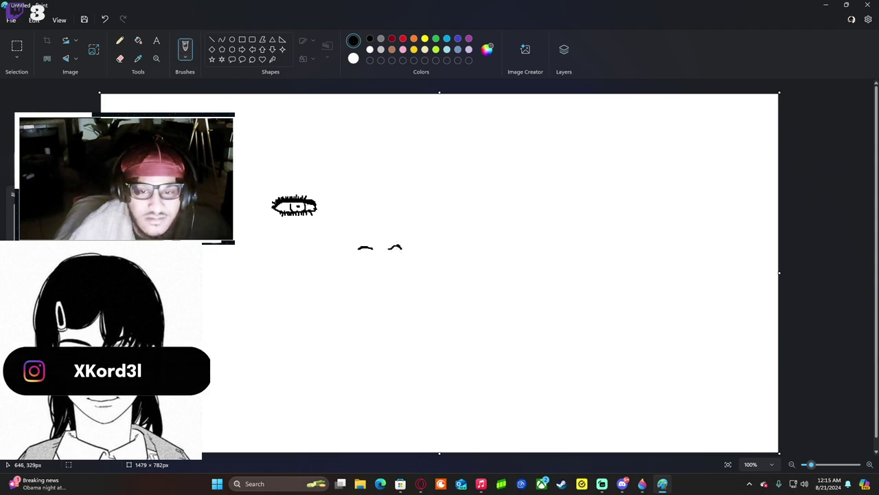
left_click(330, 295)
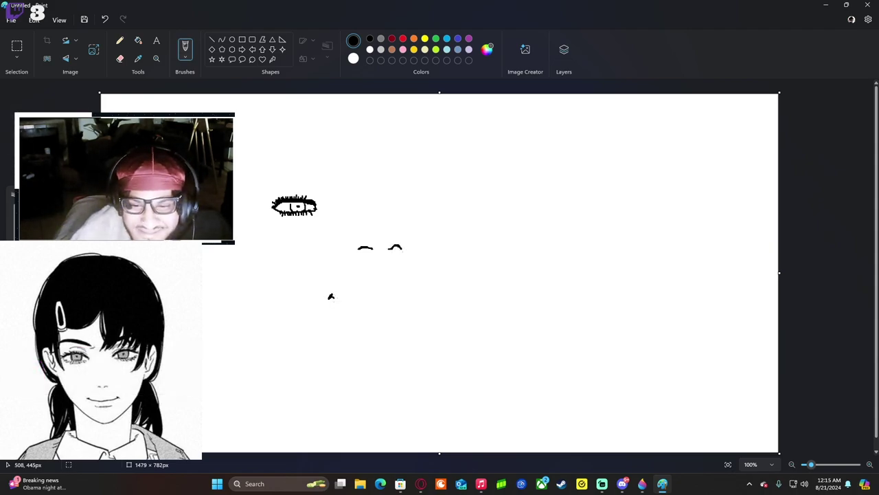
left_click_drag(342, 302, 379, 304)
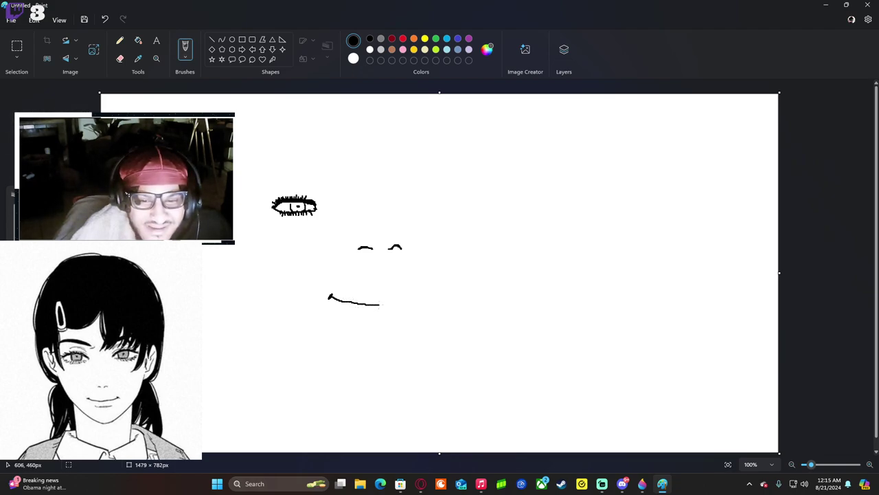
key("ctrl+z")
key("ctrl+z")
key("ctrl+z")
key("ctrl+z")
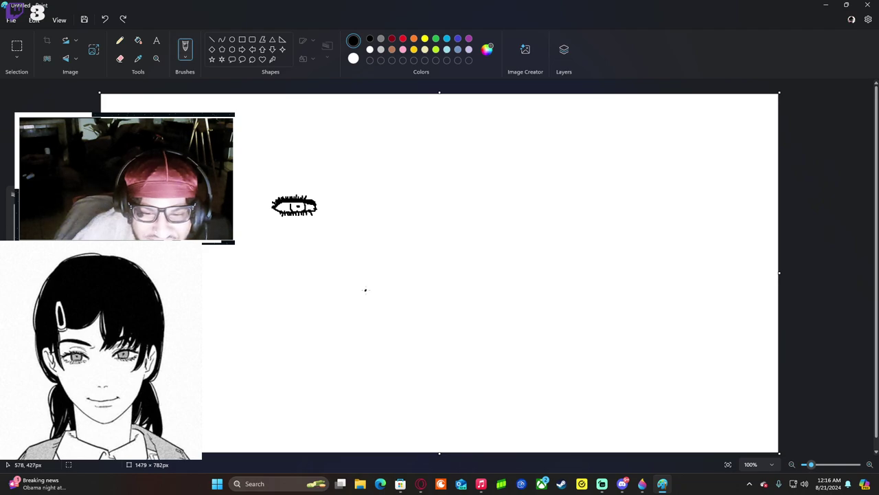
Draw two small nostril arcs, a wide smiling mouth line with short corner ticks, and a lower-lip line below it.
left_click_drag(345, 248, 352, 248)
left_click_drag(361, 249, 371, 248)
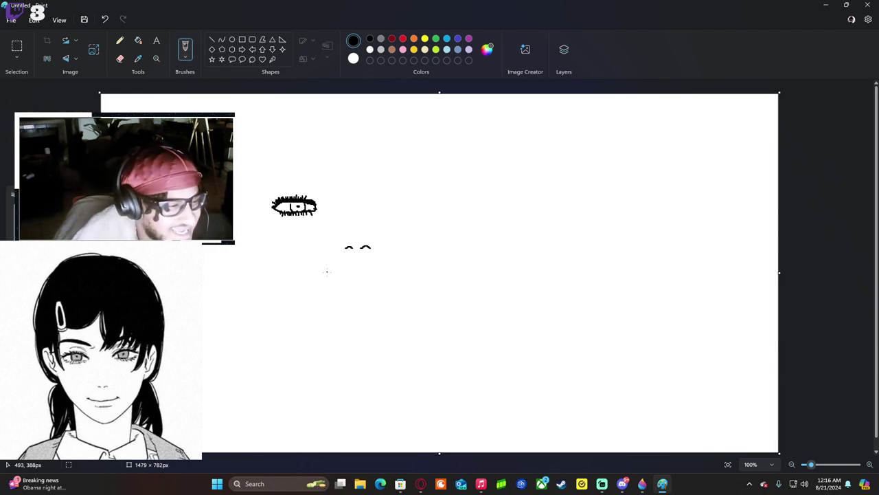
left_click_drag(321, 272, 392, 269)
left_click_drag(336, 298, 378, 295)
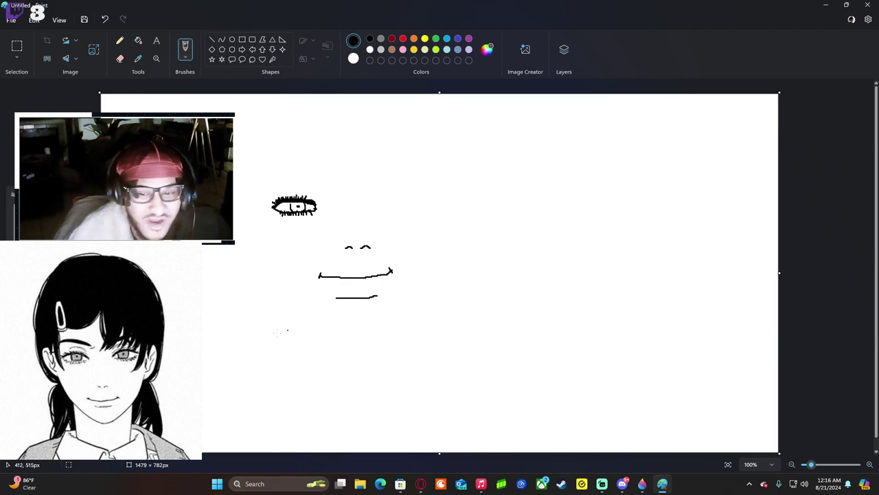
Undo the wide one-stroke jaw and draw a narrower jawline from the chin up the right side of the face.
mouse_move(259, 310)
left_mouse_down()
mouse_move(330, 337)
mouse_move(383, 337)
mouse_move(442, 296)
mouse_move(448, 253)
left_mouse_up()
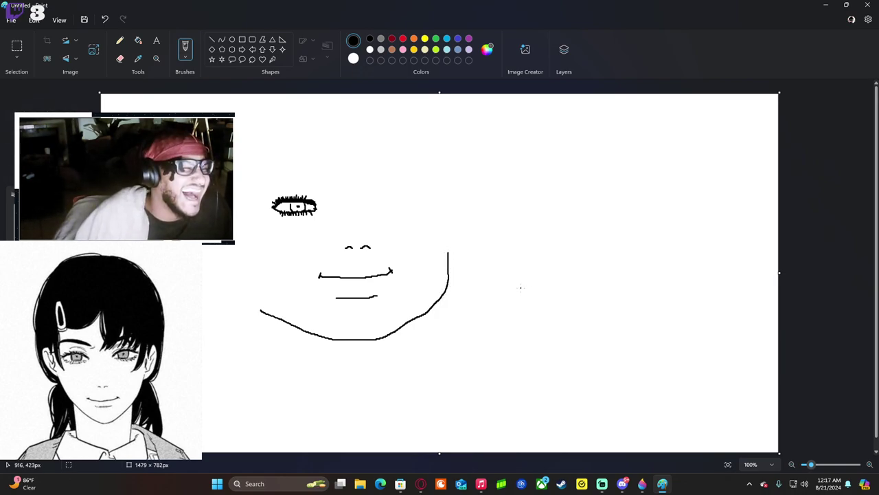
key("ctrl+z")
mouse_move(342, 335)
left_mouse_down()
mouse_move(395, 317)
mouse_move(427, 268)
left_mouse_up()
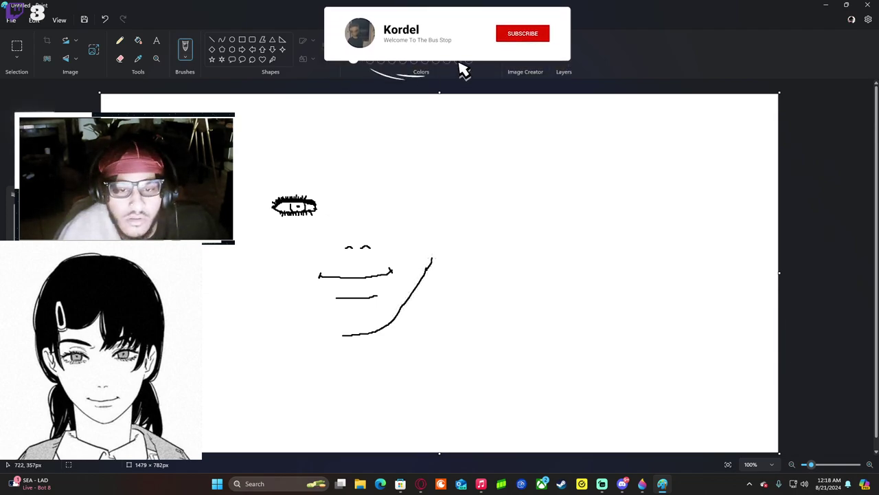
mouse_move(426, 269)
left_mouse_down()
mouse_move(435, 244)
mouse_move(436, 256)
mouse_move(447, 252)
mouse_move(468, 225)
mouse_move(457, 200)
left_mouse_up()
key("ctrl+z")
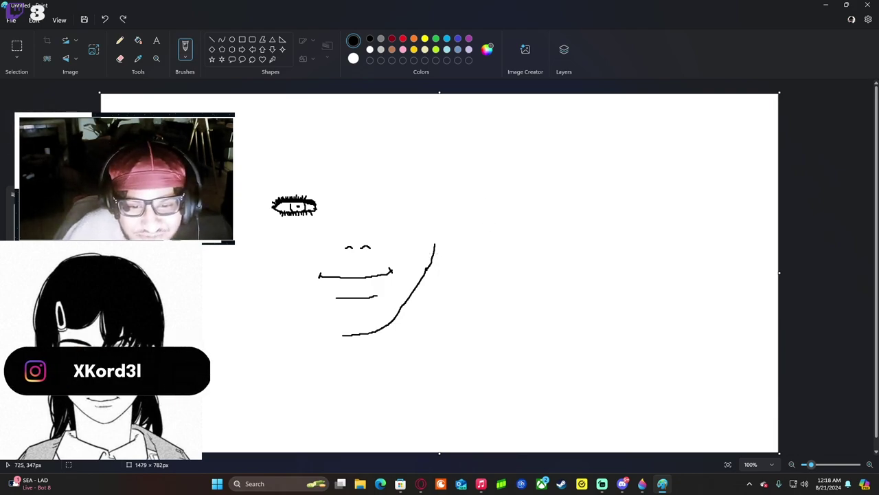
key("ctrl+y")
left_click_drag(457, 212, 449, 245)
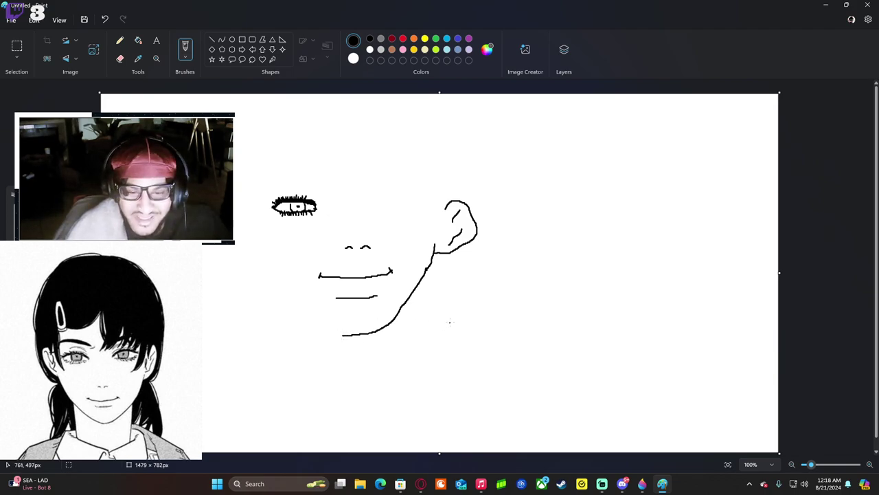
key("ctrl+z")
key("ctrl+z")
key("ctrl+z")
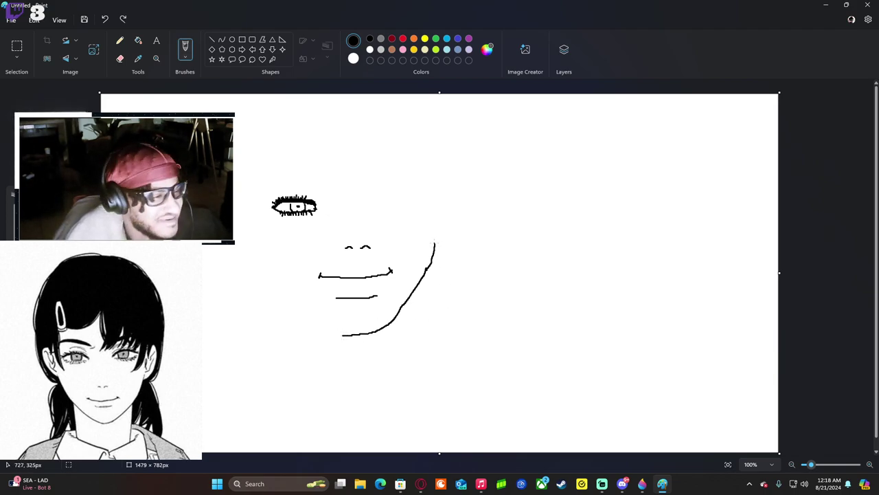
Draw a narrow right ear with inner folds, the left jawline down to the chin, and an eyebrow over the left eye.
key("ctrl+y")
key("ctrl+y")
key("ctrl+y")
key("ctrl+y")
key("ctrl+y")
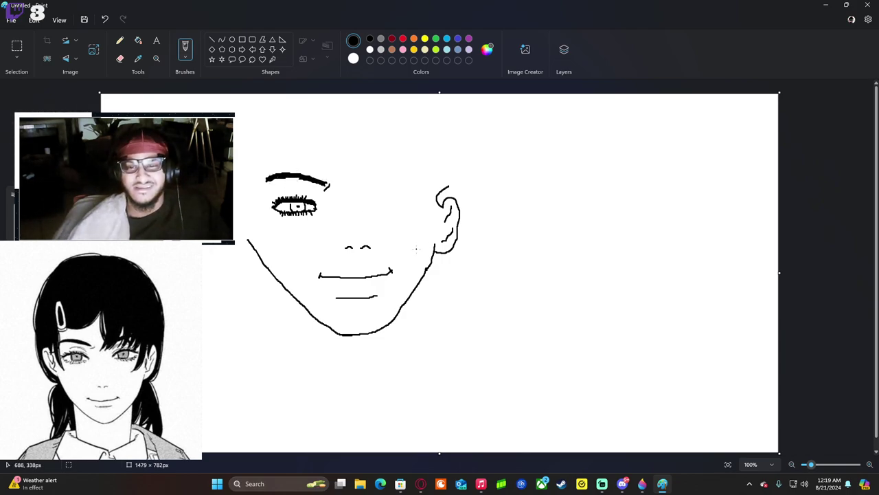
Undo the eyebrow and redraw it higher and thicker, adding an eyelid crease and a trial iris for the right eye.
key("ctrl+z")
key("ctrl+z")
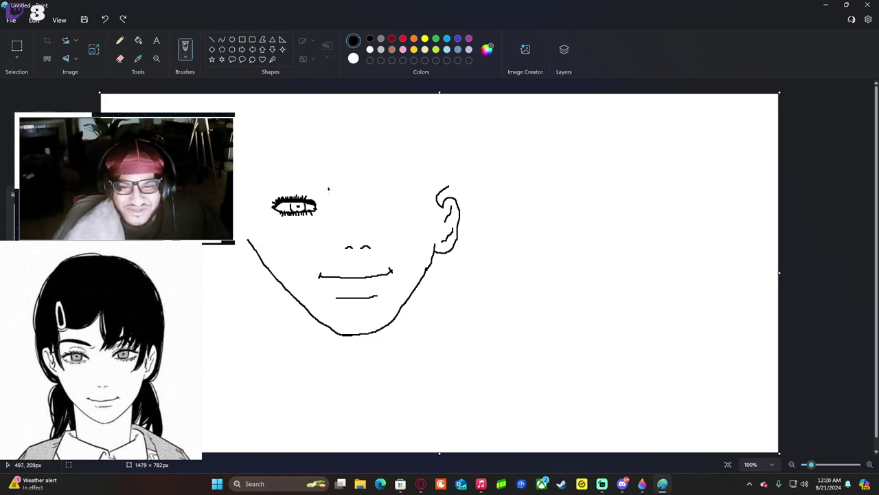
key("ctrl+y")
key("ctrl+y")
key("ctrl+y")
key("ctrl+y")
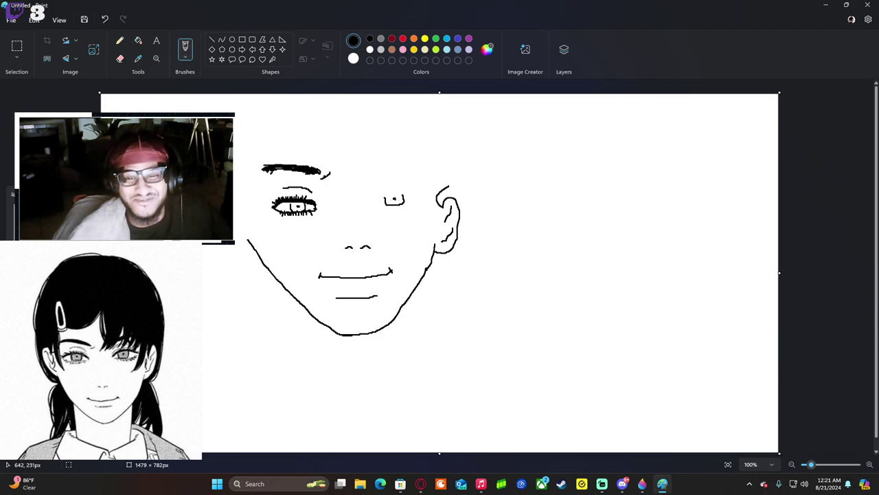
Undo the right eye's iris, redraw it with a center dot, and add the almond-shaped outline with a thickened lower lid.
key("ctrl+z")
key("ctrl+z")
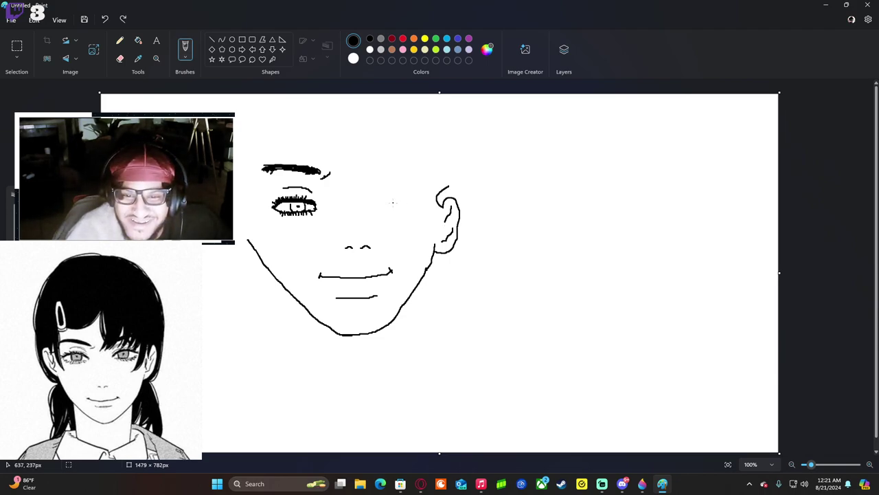
mouse_move(388, 201)
left_mouse_down()
mouse_move(398, 208)
mouse_move(406, 198)
left_mouse_up()
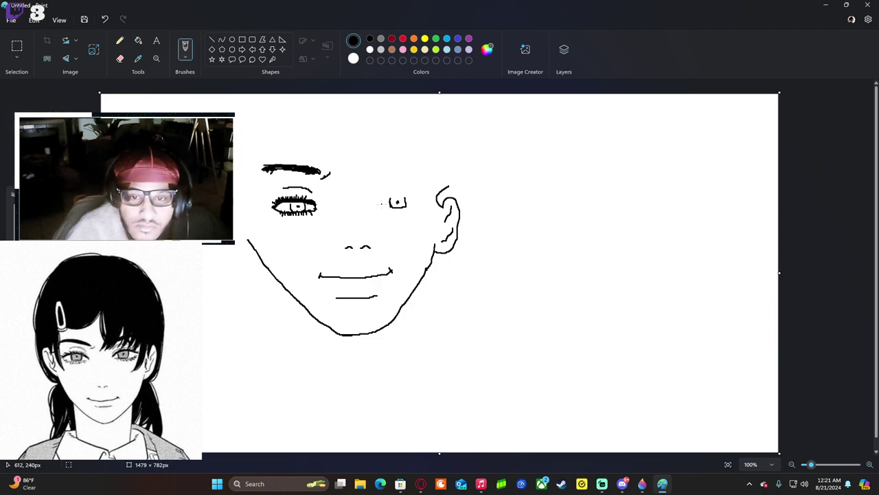
left_click_drag(380, 204, 390, 196)
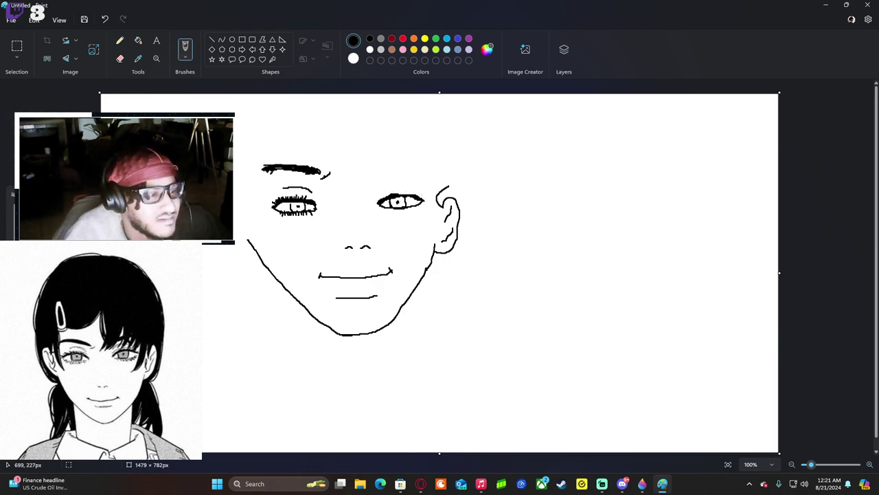
left_click_drag(415, 206, 415, 207)
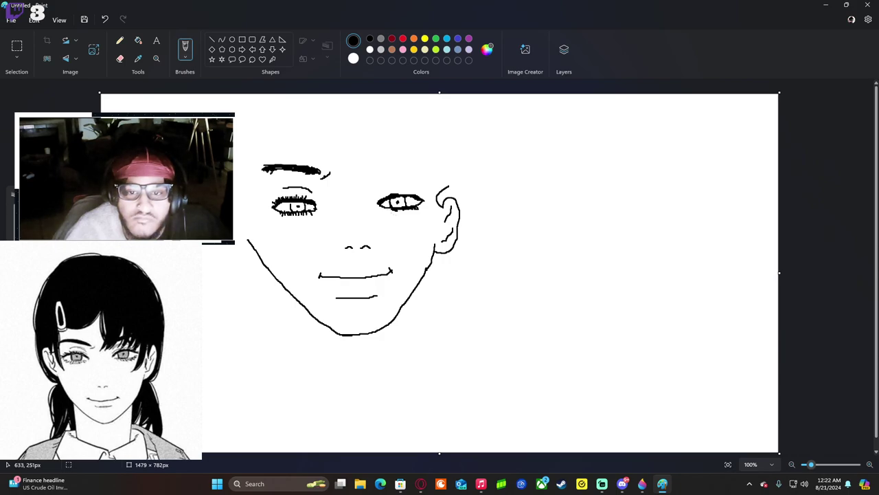
Add upper lashes to the right eye and outline the hair and pigtail hanging below the right ear.
left_click_drag(389, 194, 393, 188)
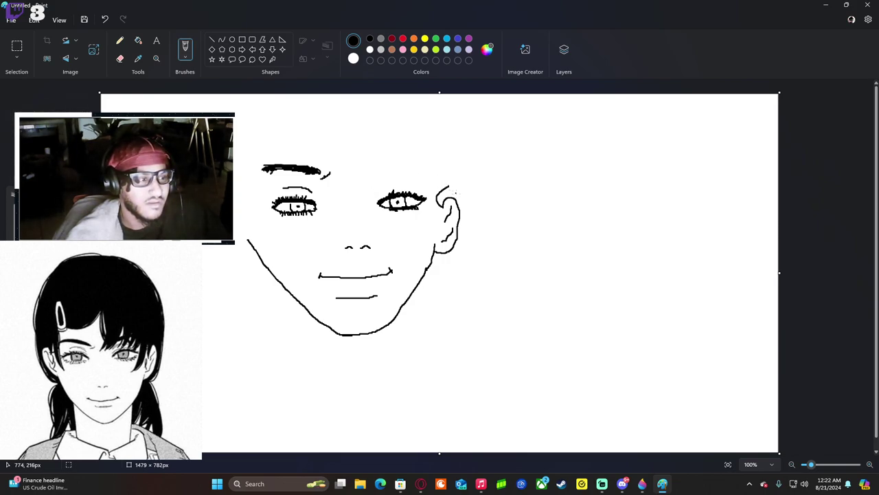
mouse_move(480, 264)
left_mouse_down()
mouse_move(436, 294)
mouse_move(437, 311)
mouse_move(485, 361)
mouse_move(472, 404)
left_mouse_up()
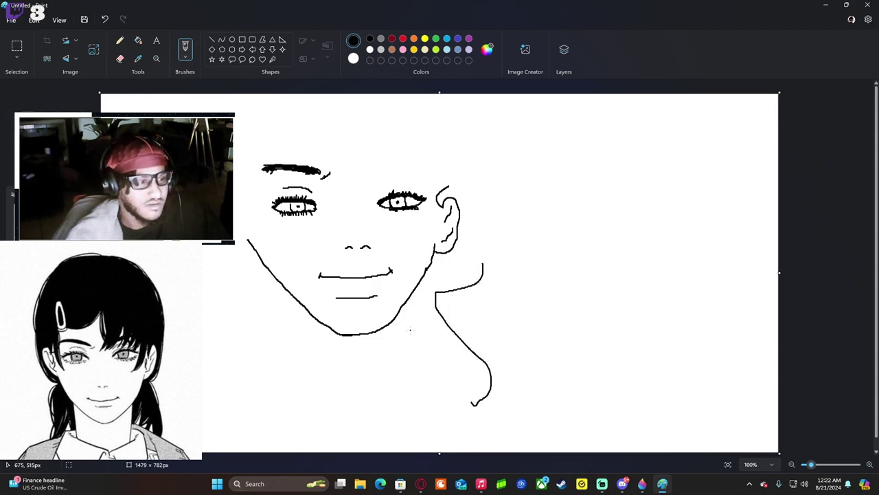
left_click_drag(433, 348, 447, 422)
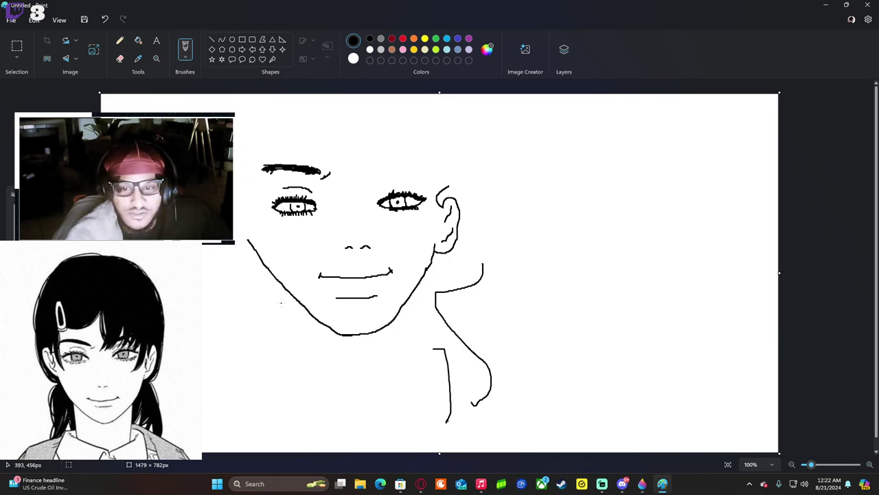
Try two versions of the left neck line descending from the jaw, and undo both.
left_click_drag(281, 284, 280, 342)
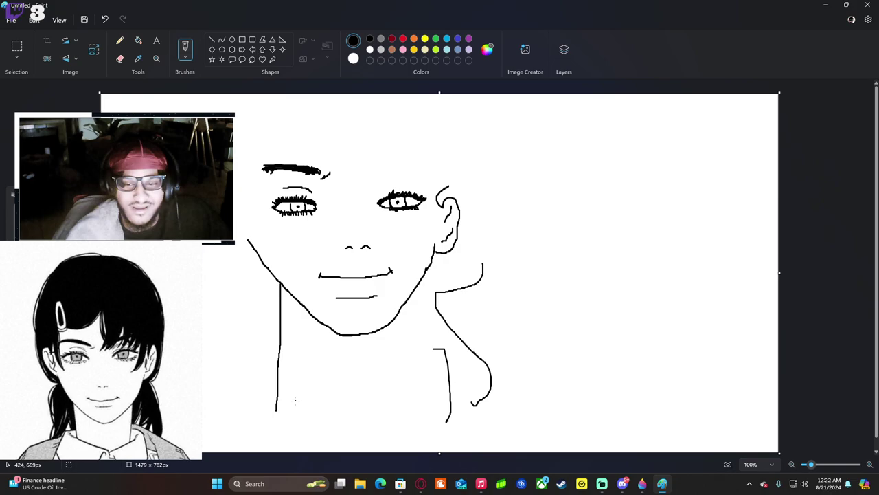
key("ctrl+z")
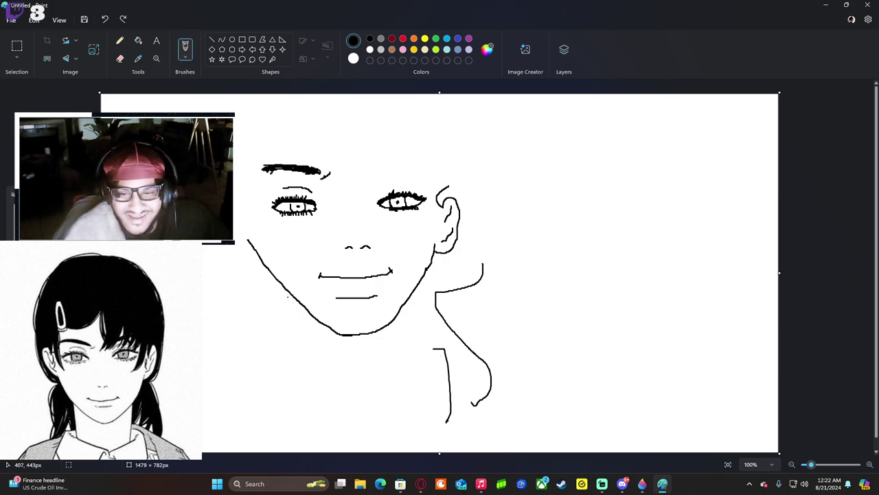
left_click_drag(290, 295, 274, 430)
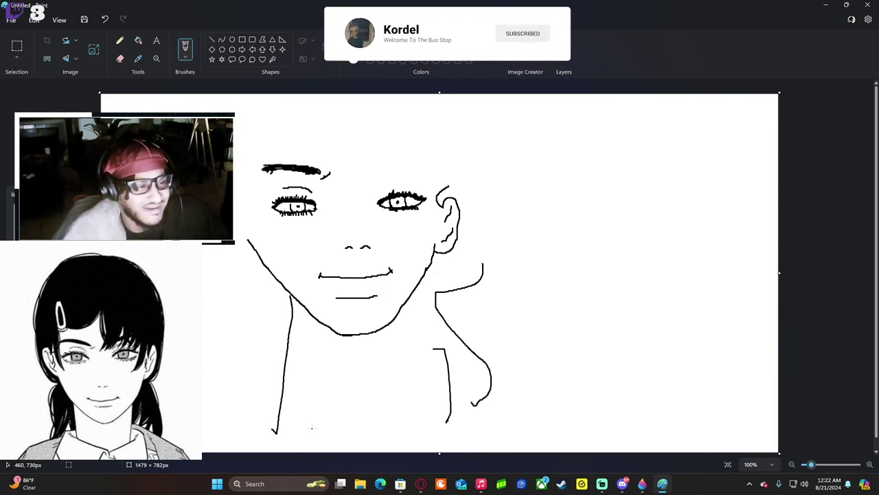
key("ctrl+z")
key("ctrl+z")
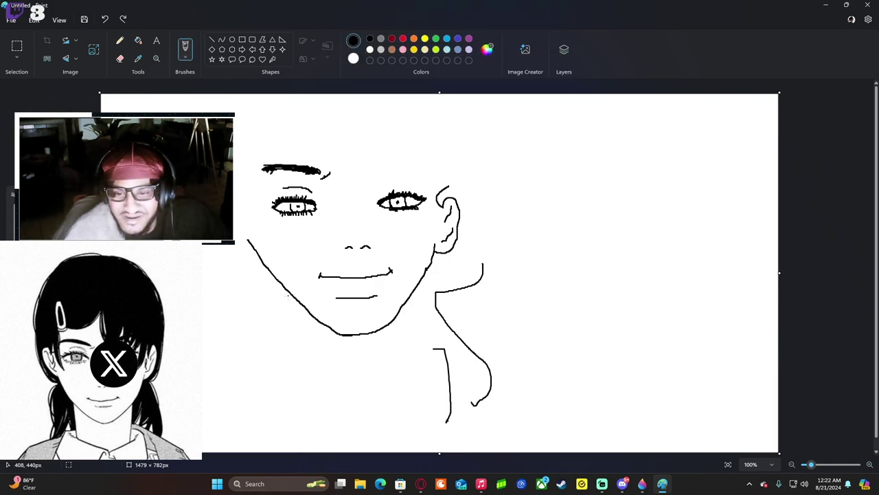
Try inward-curving neck lines from both sides of the jaw to the canvas's lower edge, and undo them.
left_click_drag(285, 294, 301, 330)
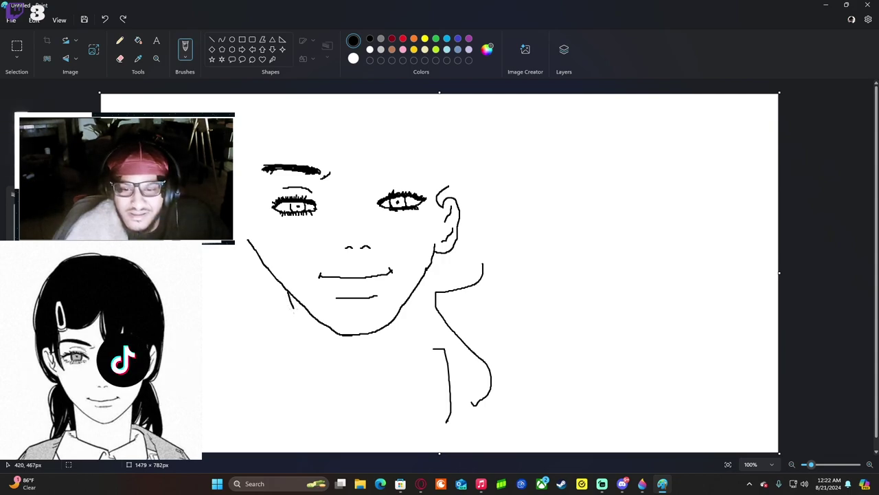
left_click_drag(301, 330, 317, 452)
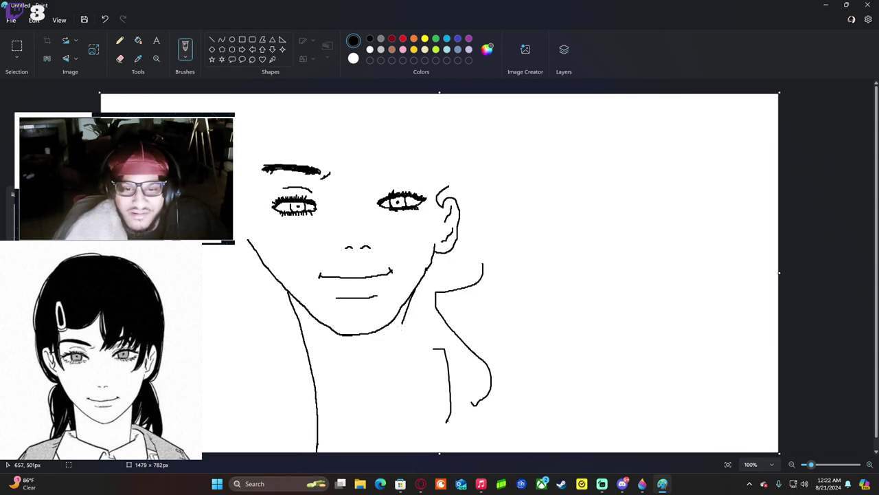
left_click_drag(389, 381, 386, 450)
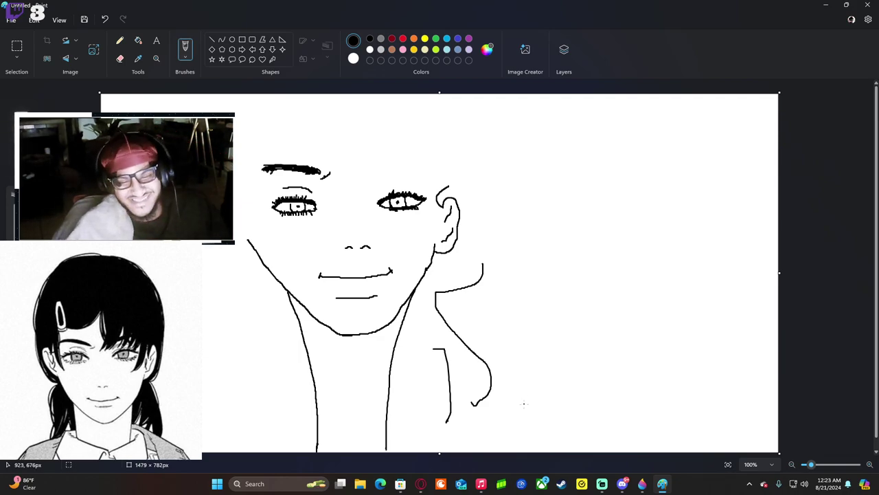
key("ctrl+z")
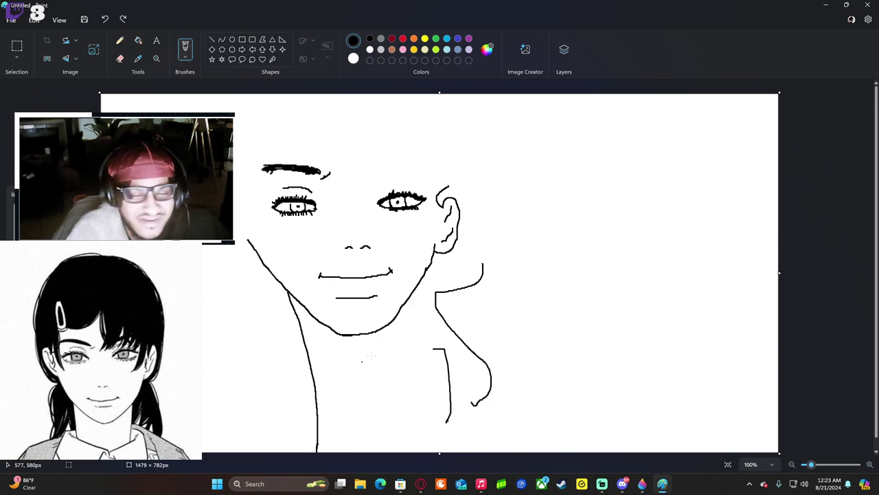
key("ctrl+z")
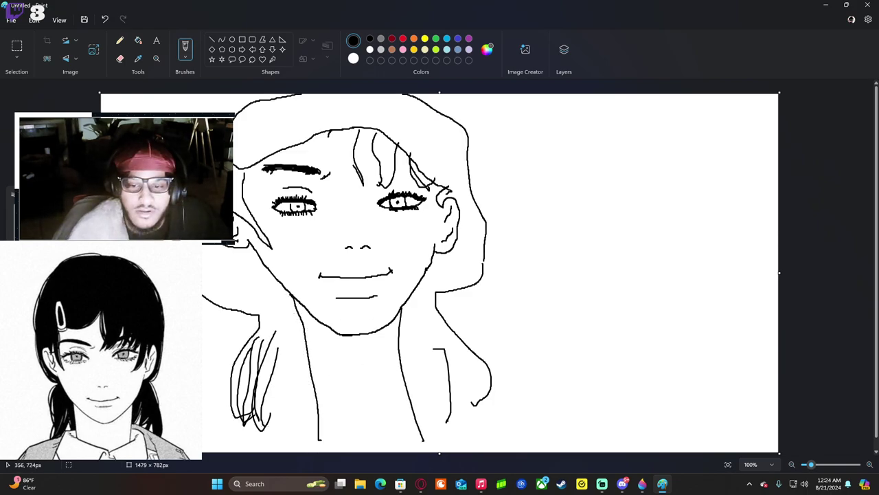
Fill both pigtails with long, roughly vertical hair strands beside the neck.
left_click_drag(289, 353, 291, 408)
mouse_move(288, 361)
left_mouse_down()
mouse_move(290, 417)
mouse_move(306, 425)
left_mouse_up()
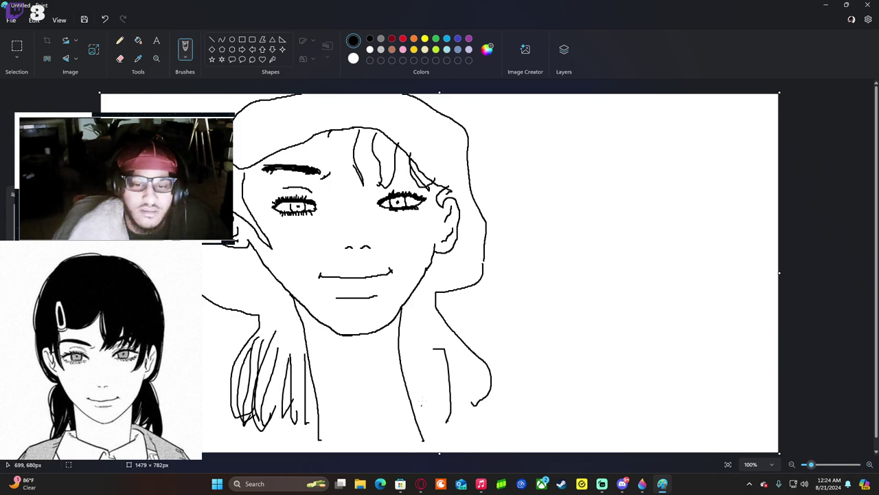
left_click_drag(433, 361, 447, 441)
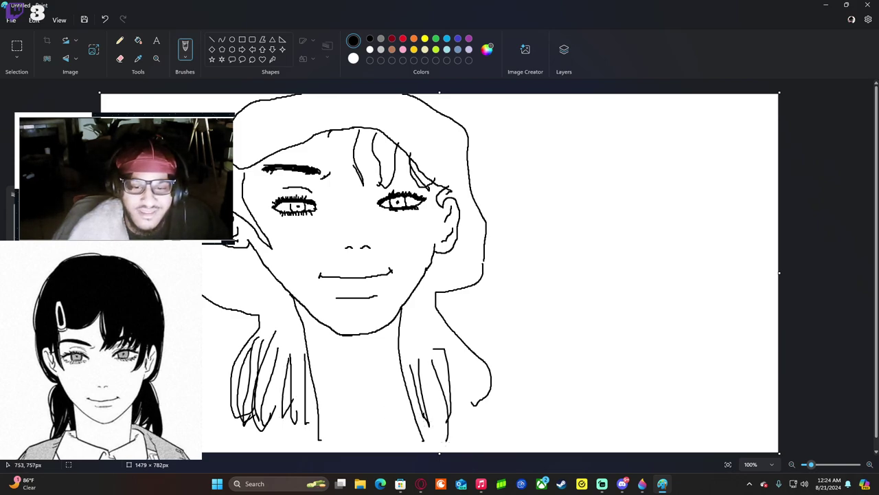
mouse_move(450, 362)
left_mouse_down()
mouse_move(465, 411)
mouse_move(484, 397)
left_mouse_up()
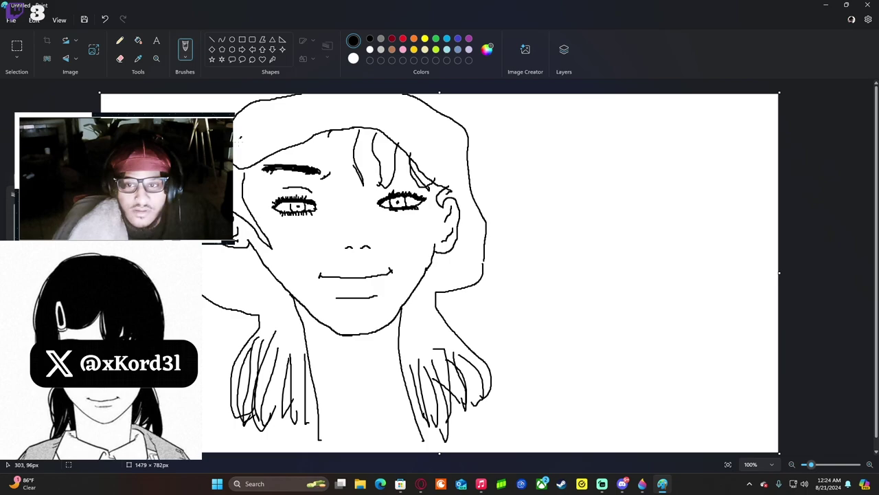
Draw an oval hair clip at the left hairline and scatter loose strand marks across the fringe and crown.
mouse_move(240, 141)
left_mouse_down()
mouse_move(238, 168)
mouse_move(257, 187)
mouse_move(252, 129)
mouse_move(246, 140)
left_mouse_up()
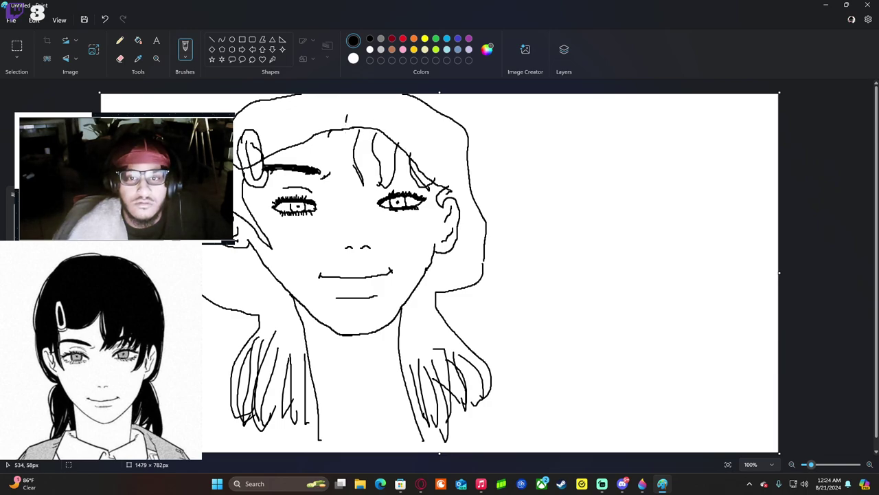
left_click_drag(346, 122, 356, 173)
mouse_move(362, 184)
left_mouse_down()
mouse_move(321, 130)
mouse_move(400, 132)
left_mouse_up()
mouse_move(419, 136)
left_mouse_down()
mouse_move(430, 151)
mouse_move(510, 172)
left_mouse_up()
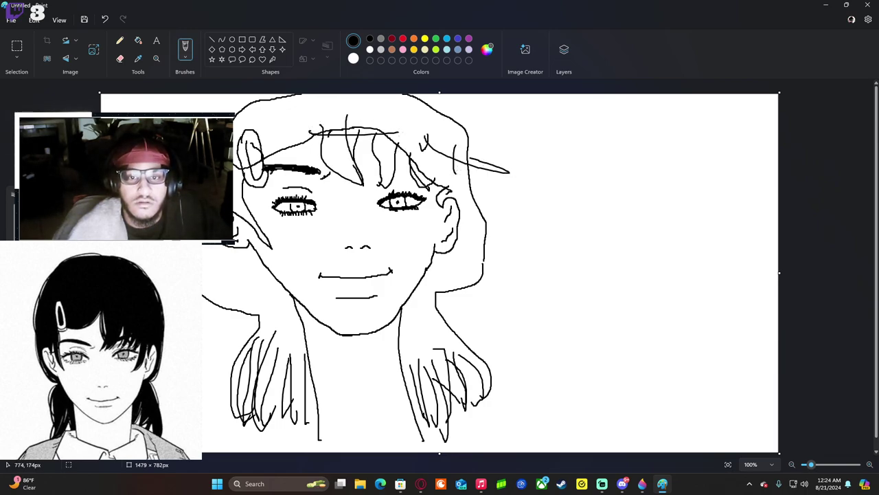
left_click_drag(446, 165, 484, 180)
left_click_drag(419, 148, 465, 130)
left_click(407, 121)
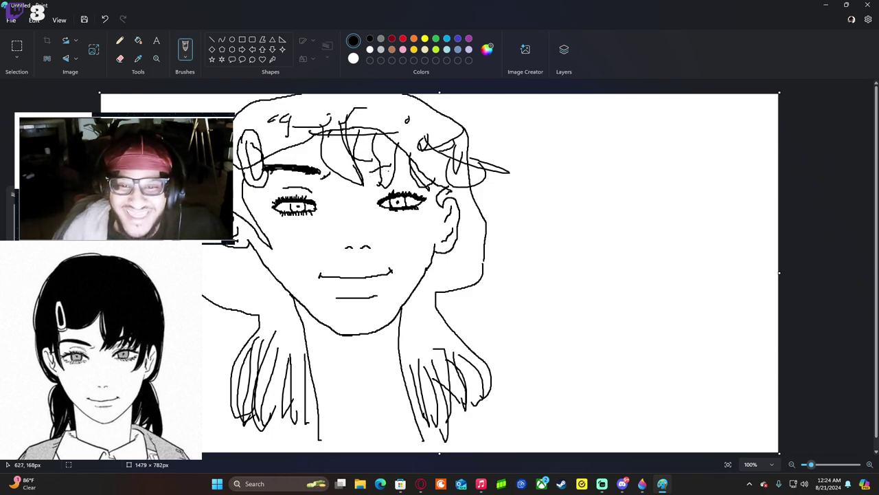
key("ctrl+z")
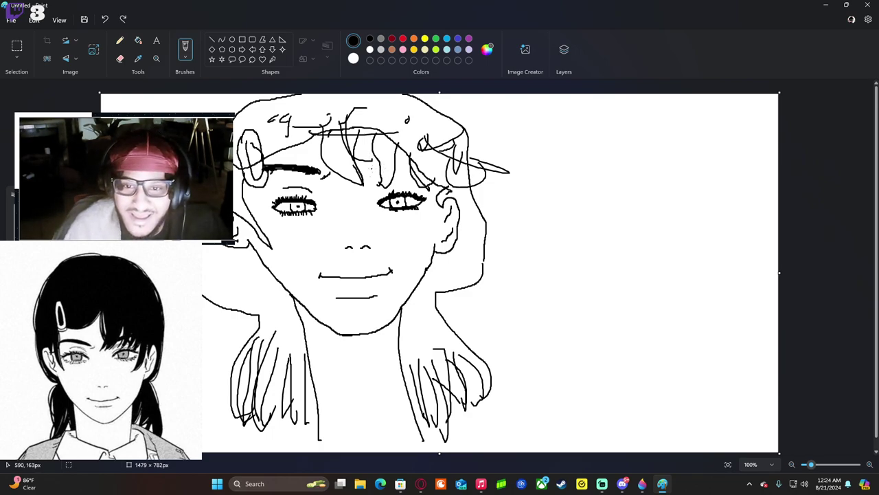
key("ctrl+y")
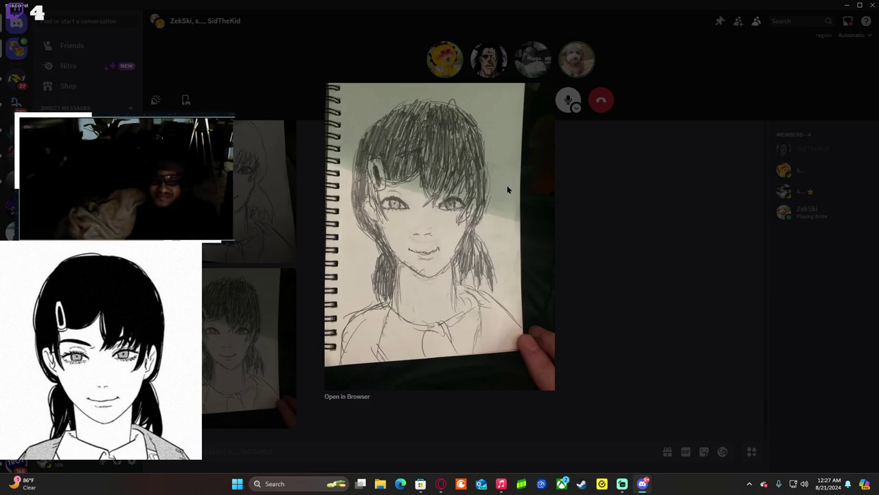
In the Discord group chat, close the enlarged pencil portrait and enlarge the next shared drawing of the girl.
key("Escape")
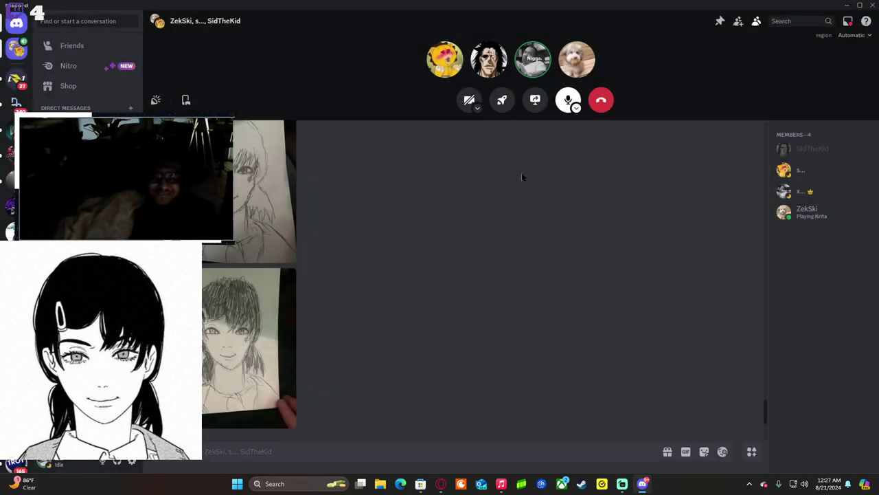
scroll(323, 208, "up", 2)
scroll(318, 215, "down", 5)
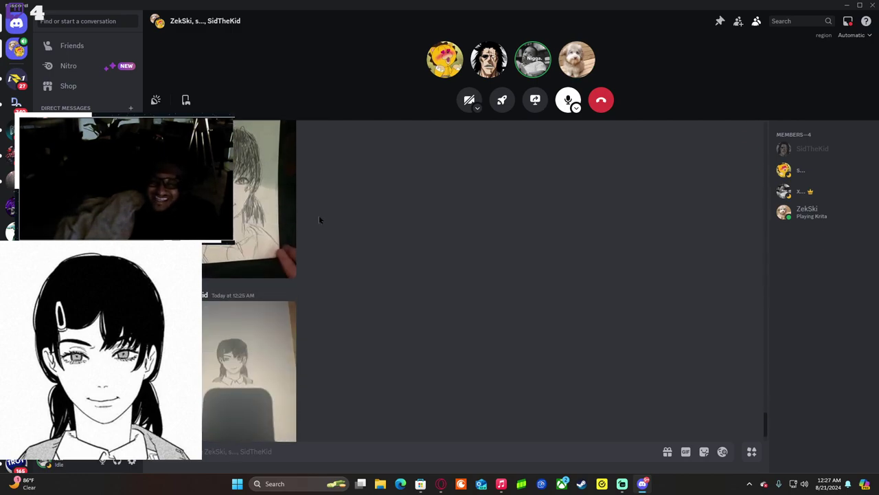
left_click(260, 291)
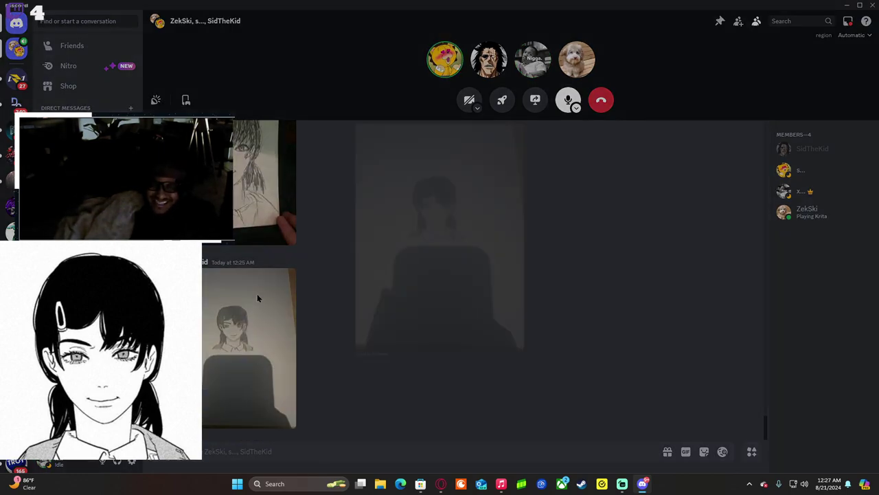